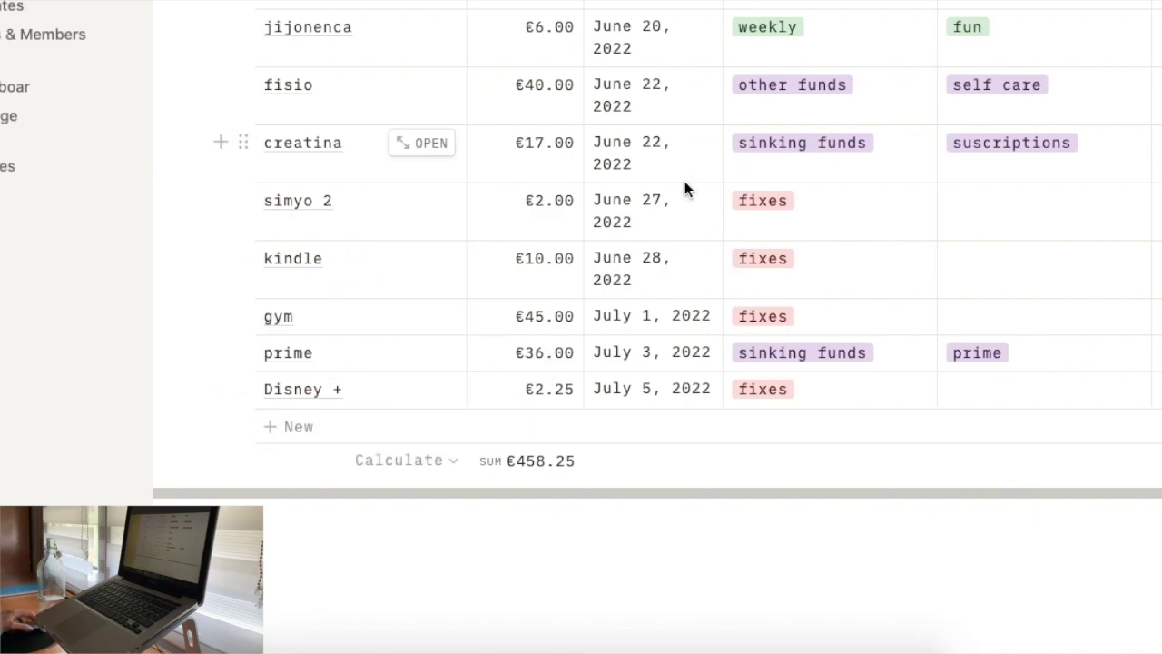
Review the Expenses table's entries with their categories and subcategories.
scroll(685, 187, "up", 5)
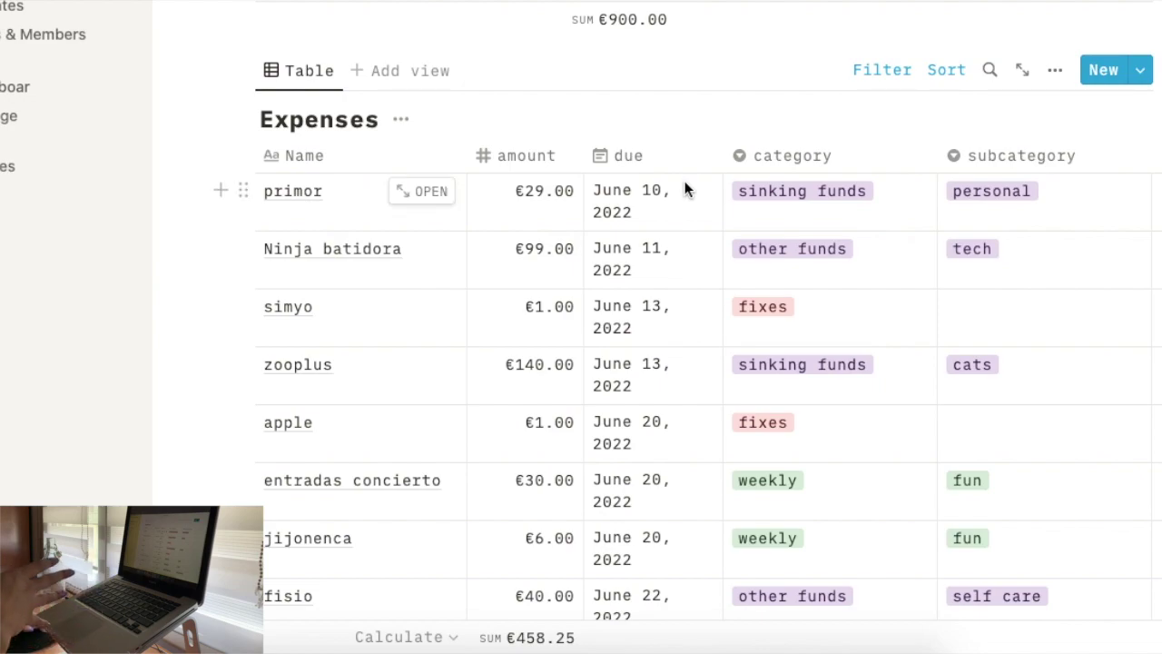
scroll(672, 262, "down", 3)
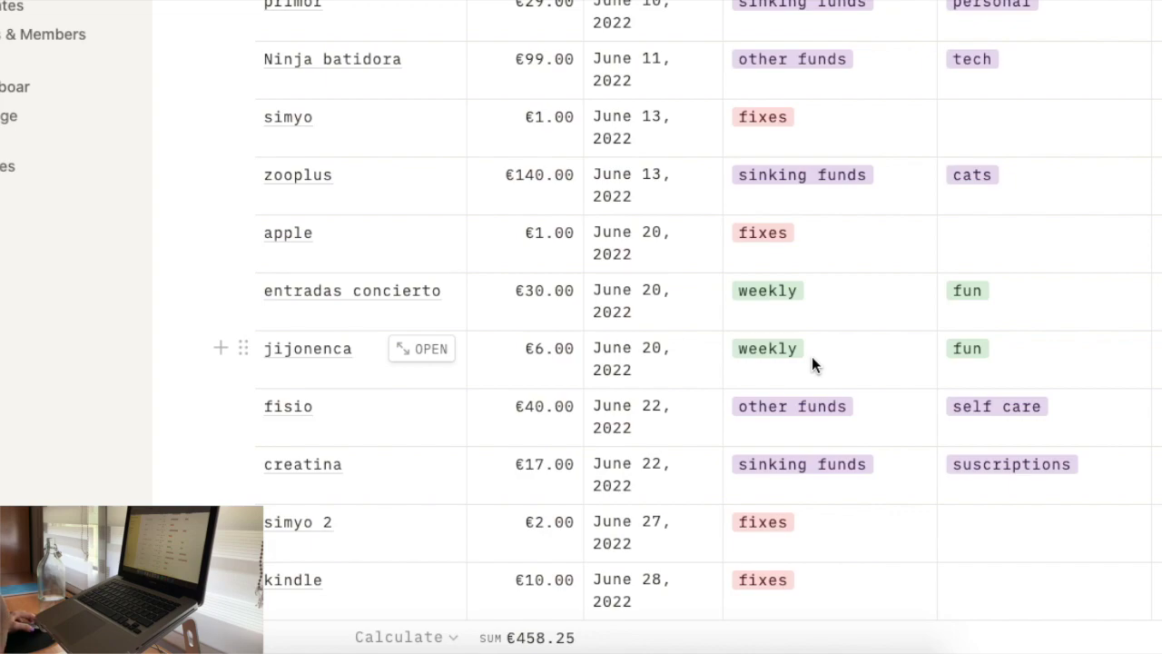
scroll(812, 356, "up", 1)
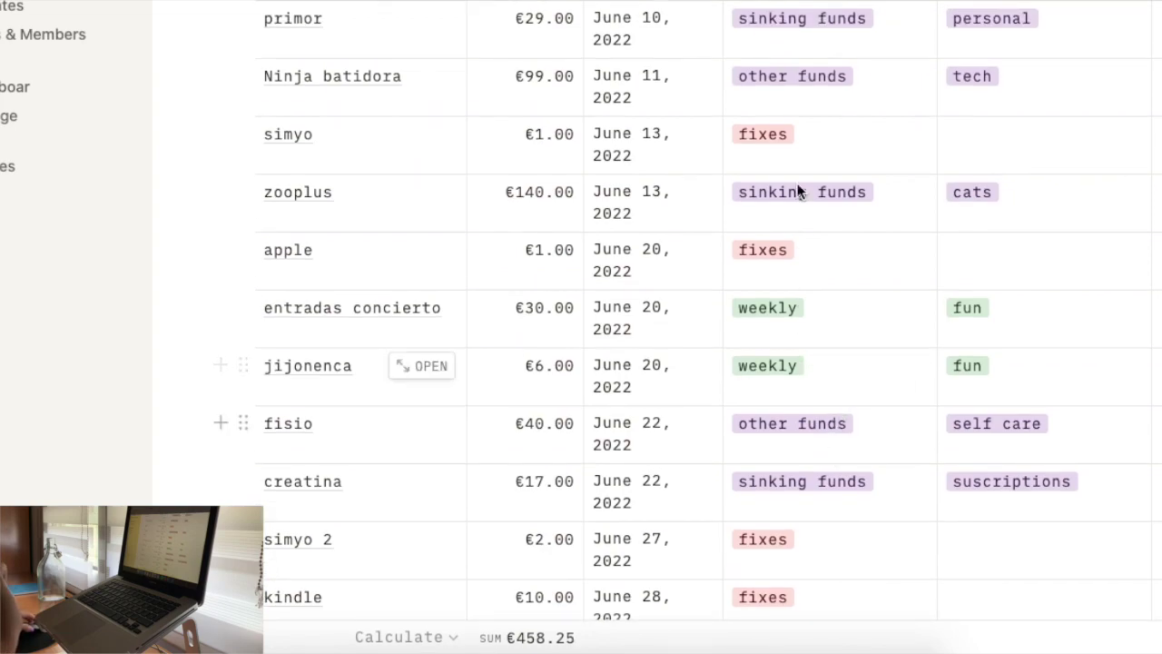
scroll(816, 272, "up", 4)
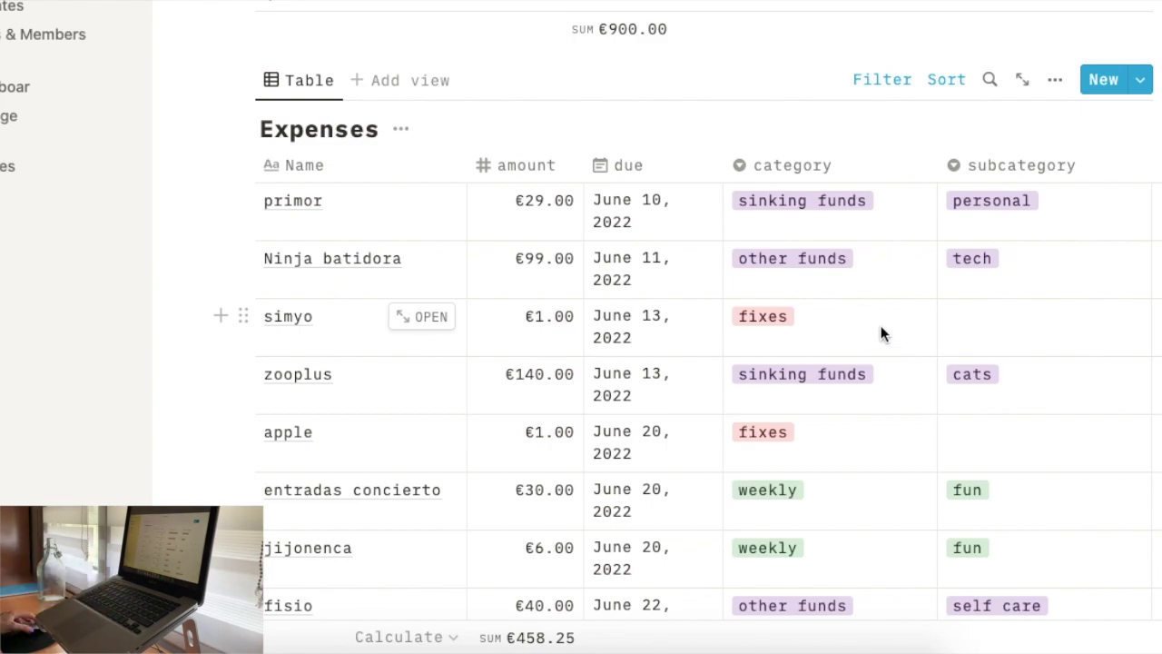
Clear the old June goals under Body, Spirit, Learning and Financial, leaving one blank to-do in each section.
scroll(881, 333, "up", 15)
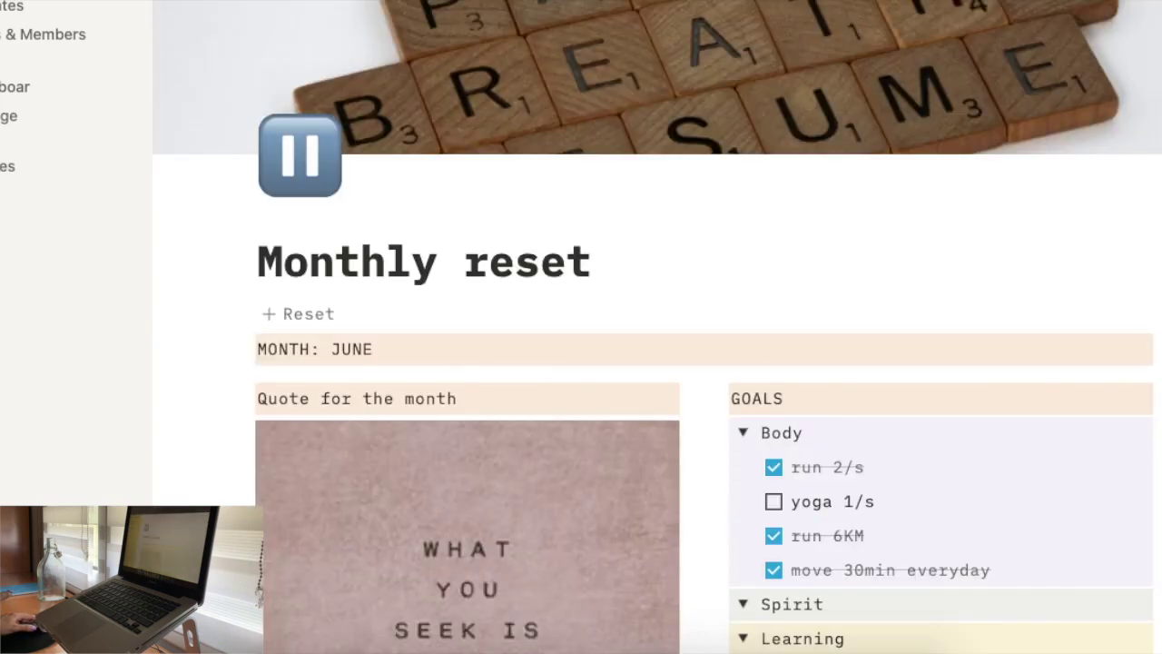
scroll(815, 211, "down", 3)
scroll(815, 211, "down", 1)
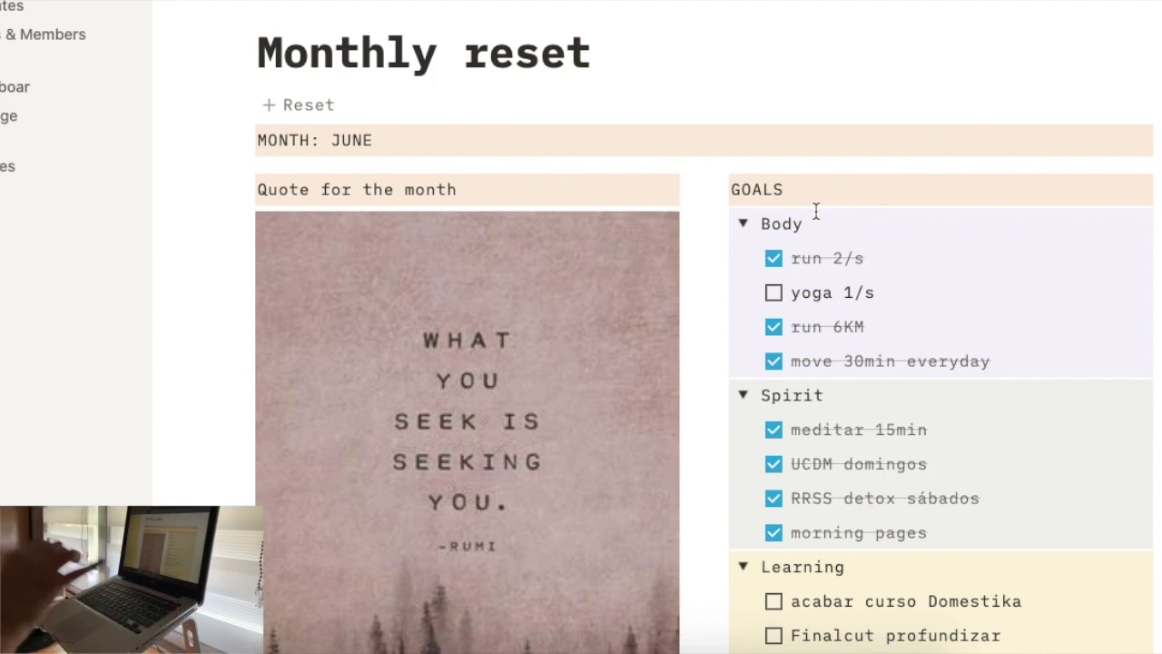
left_click_drag(890, 257, 700, 327)
key("BackSpace")
key("BackSpace")
key("BackSpace")
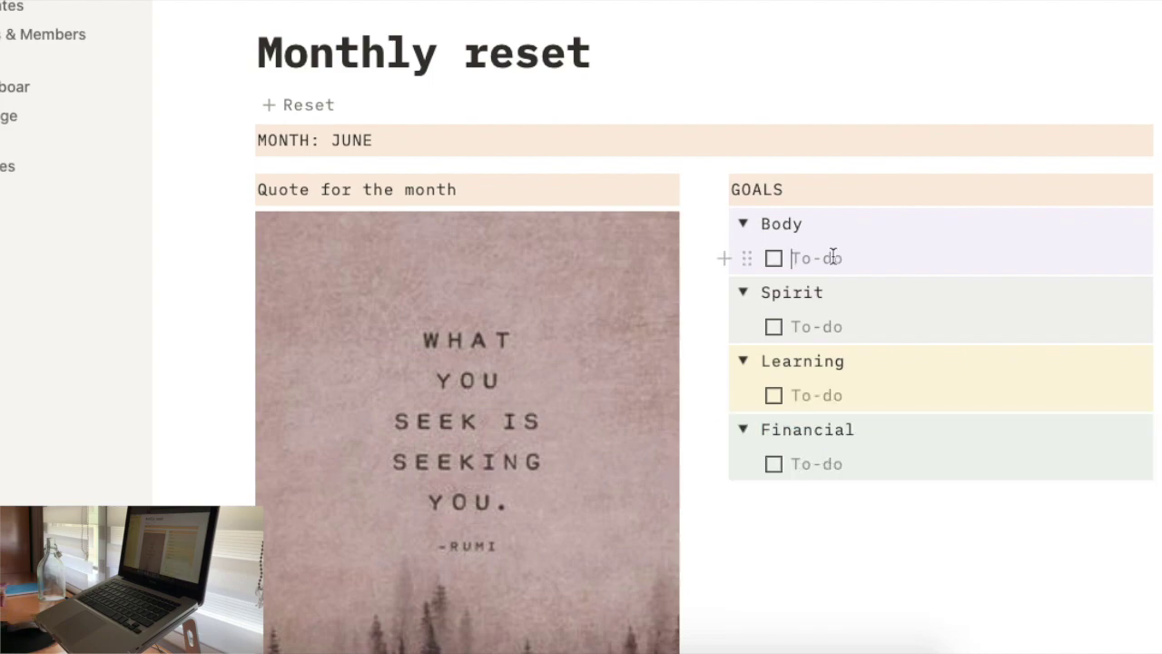
Add the Body goals "walk 3/s", "gym 4/s" and "AI" as separate to-dos.
left_click(817, 258)
type("walk 3/s")
key("Return")
type("gym 4/s AI")
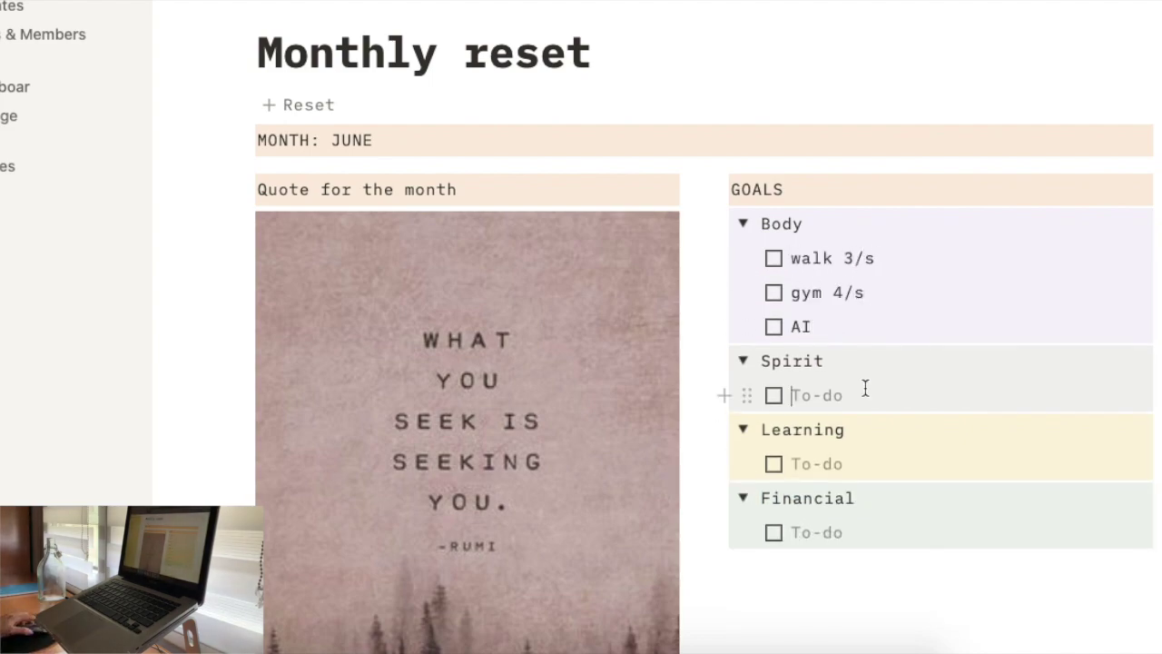
Add the Spirit goals "meditate 15-20min", "journal", "5 non-fiction books" and "detox dopamina sábados" as separate to-dos.
left_click(863, 392)
type("meditate 15-20min")
key("Return")
type("journal")
key("Return")
type("5 non-fiction books")
key("Return")
type("detox dopamina sábados")
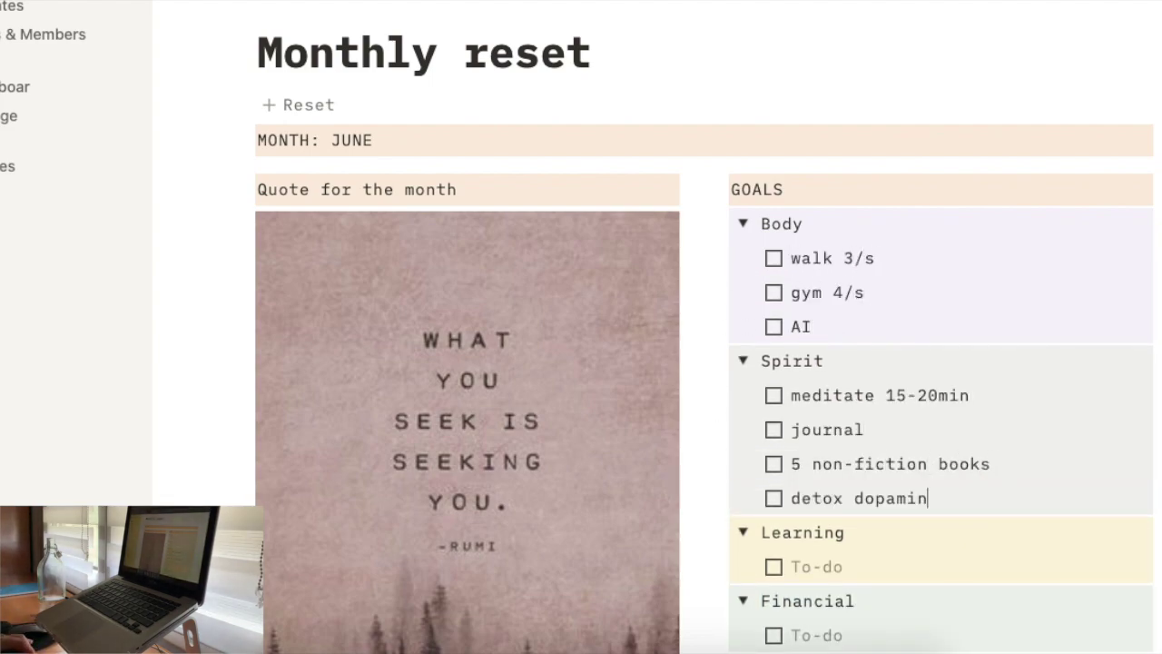
Enter "estudiar 3h/s inglés" as the Learning goal and "registrar gastos" as the Financial goal.
scroll(812, 529, "down", 1)
left_click(811, 529)
type("estudiar 3h/s inglés")
scroll(817, 549, "down", 1)
left_click(817, 548)
type("registrar gastos")
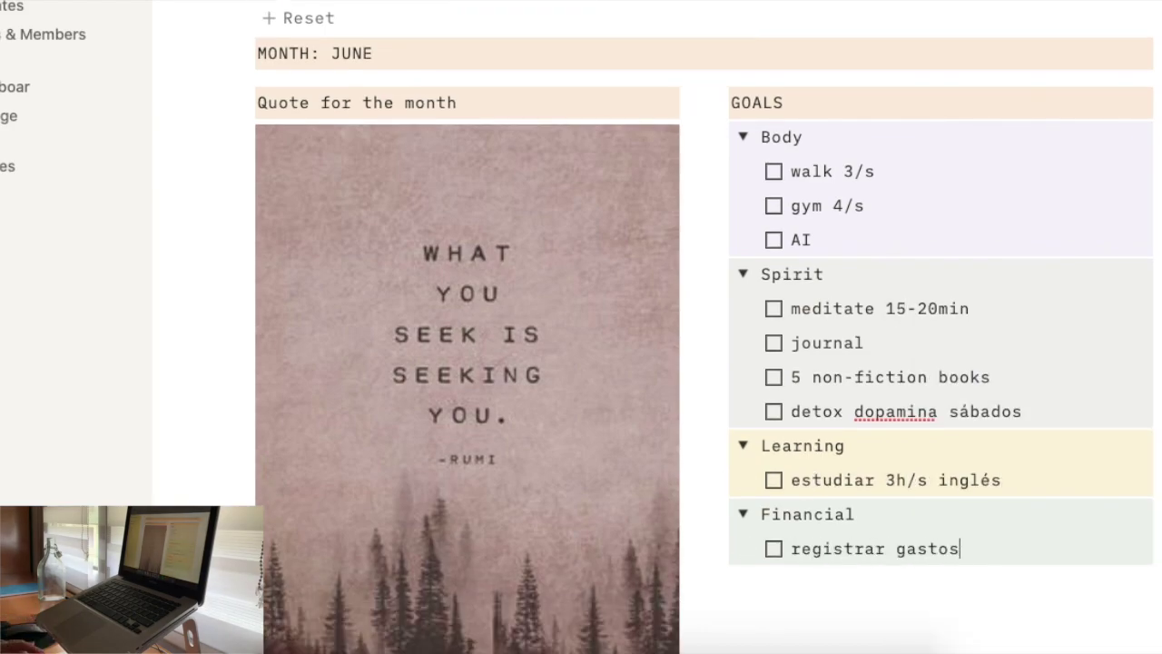
key("Return")
key("Return")
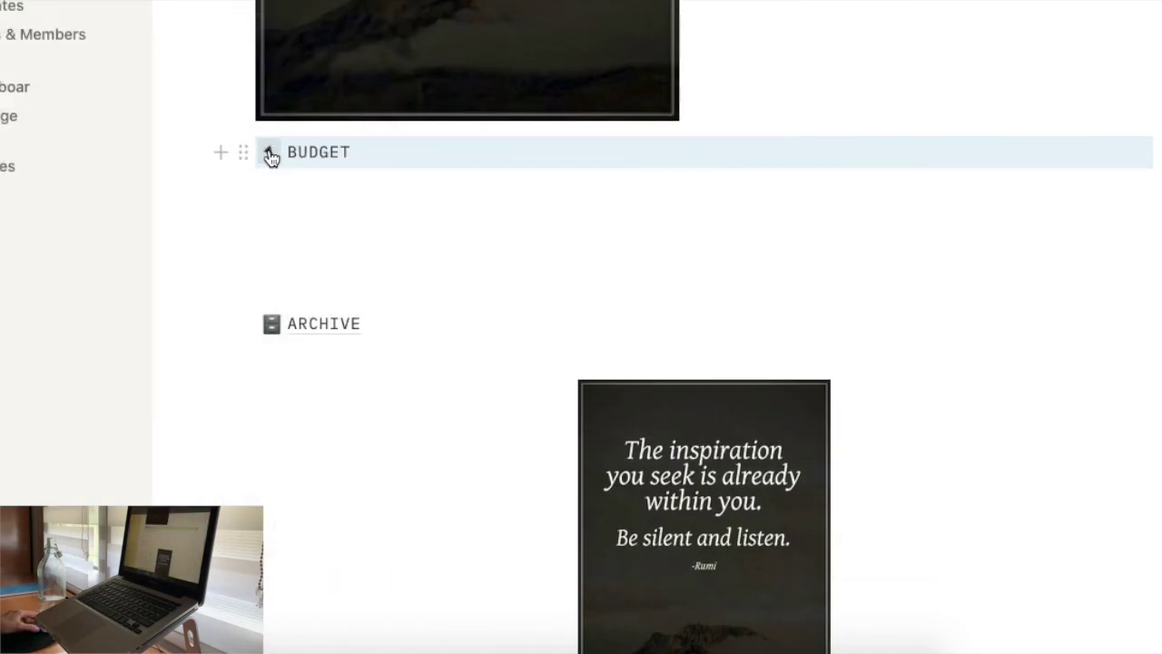
Go back to the dashboard and open the Reading List page.
scroll(270, 156, "up", 10)
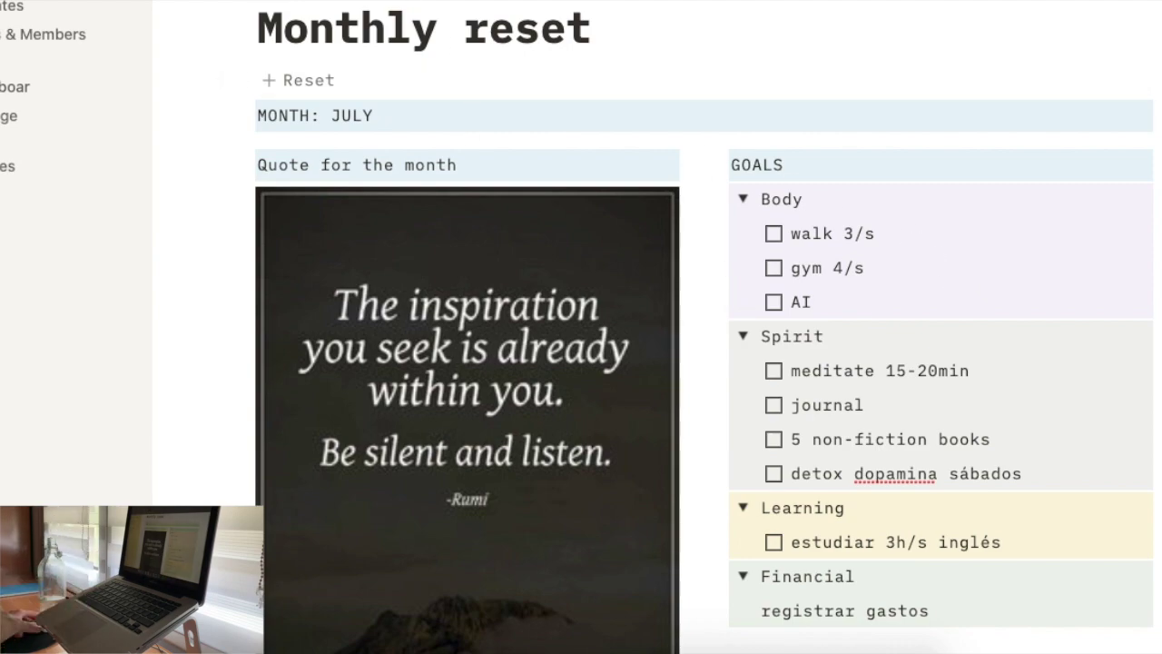
key("super+bracketleft")
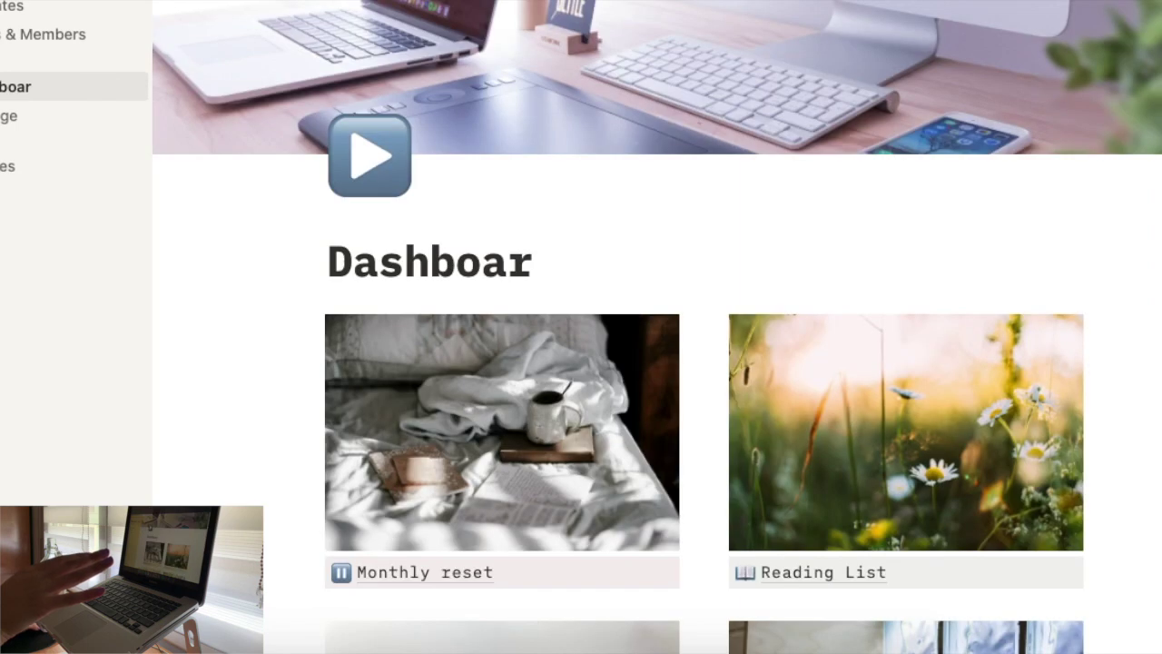
left_click(781, 583)
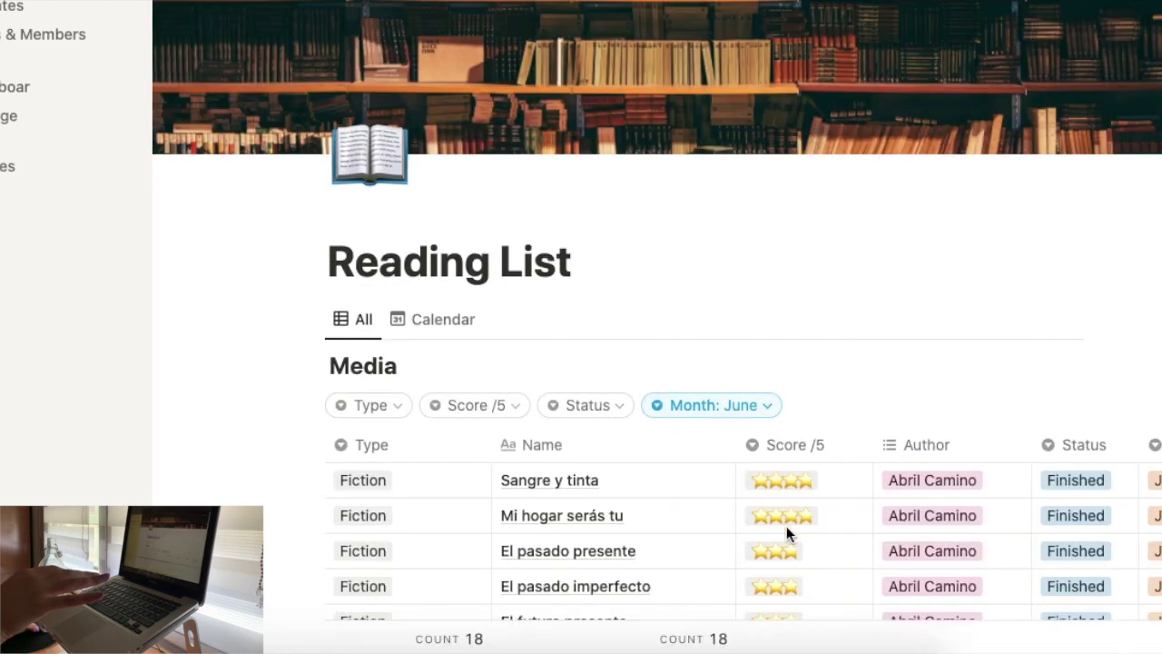
Give the book "La paradoja del metabolismo" a one-star score in the June reading list.
scroll(796, 299, "down", 3)
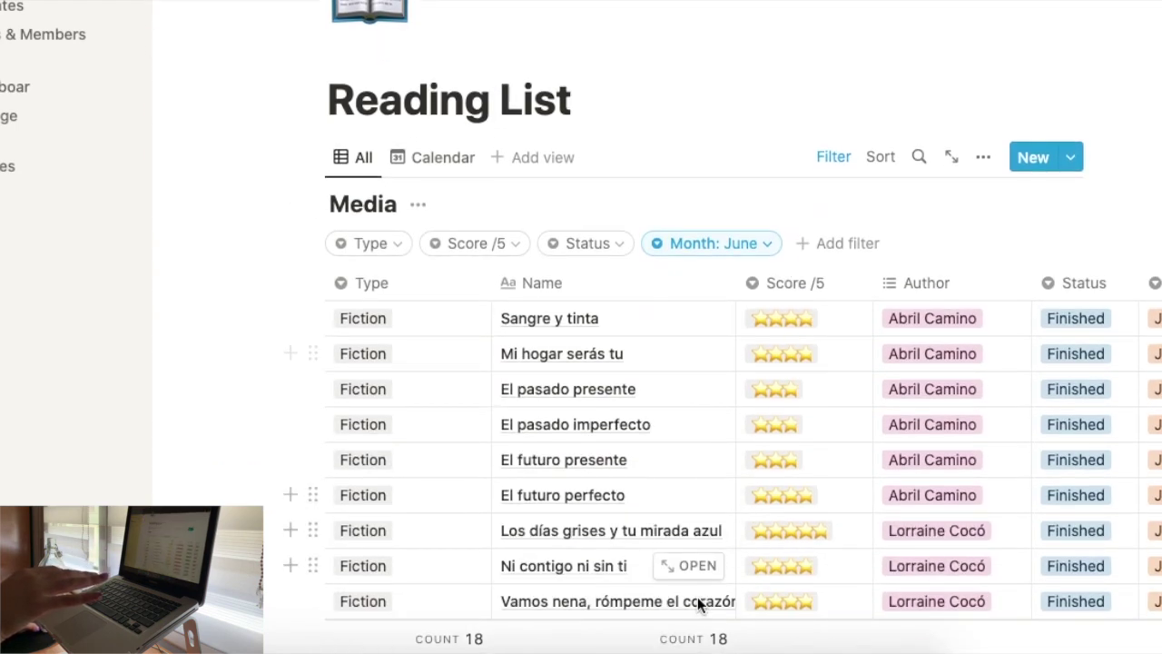
scroll(705, 285, "down", 10)
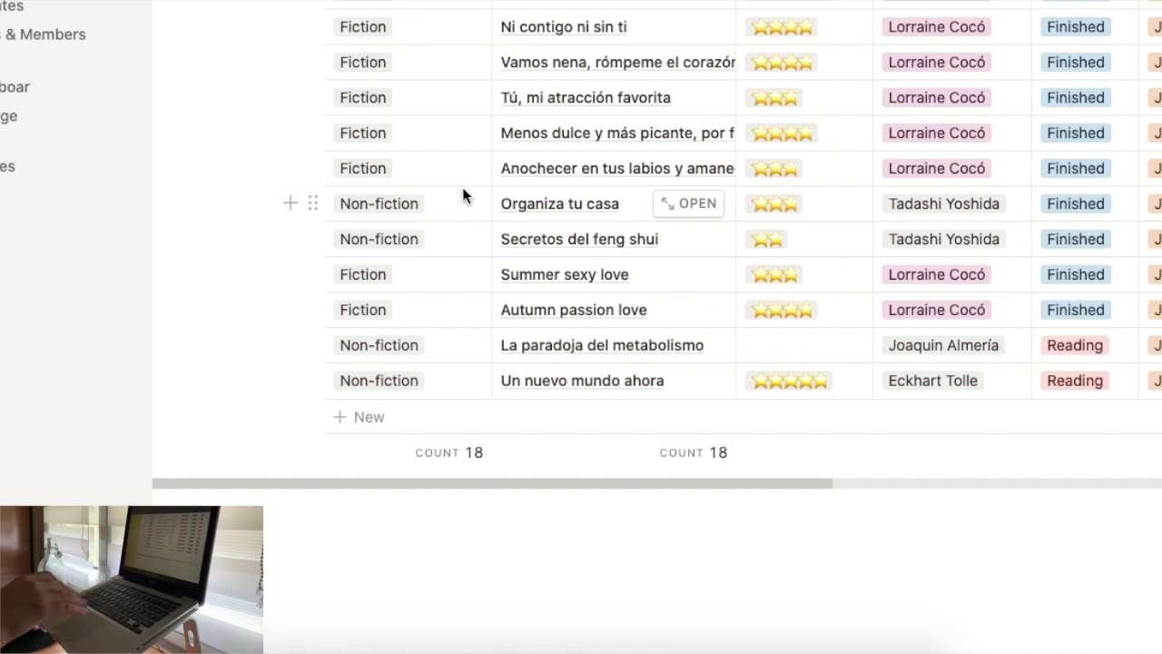
left_click(760, 346)
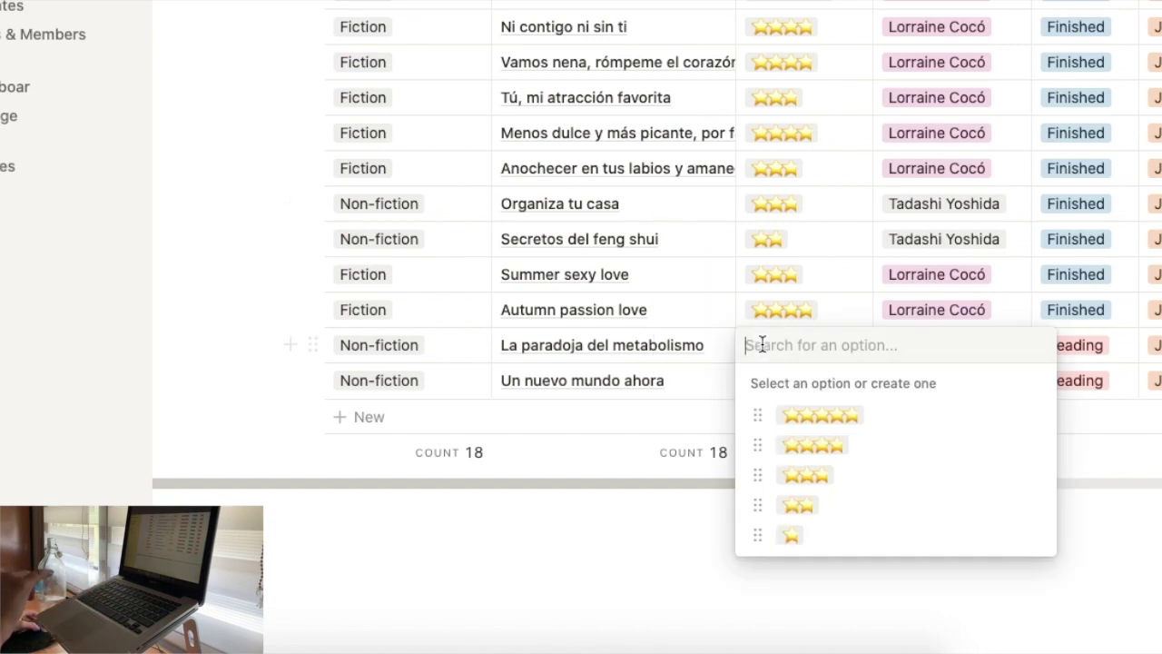
left_click(791, 535)
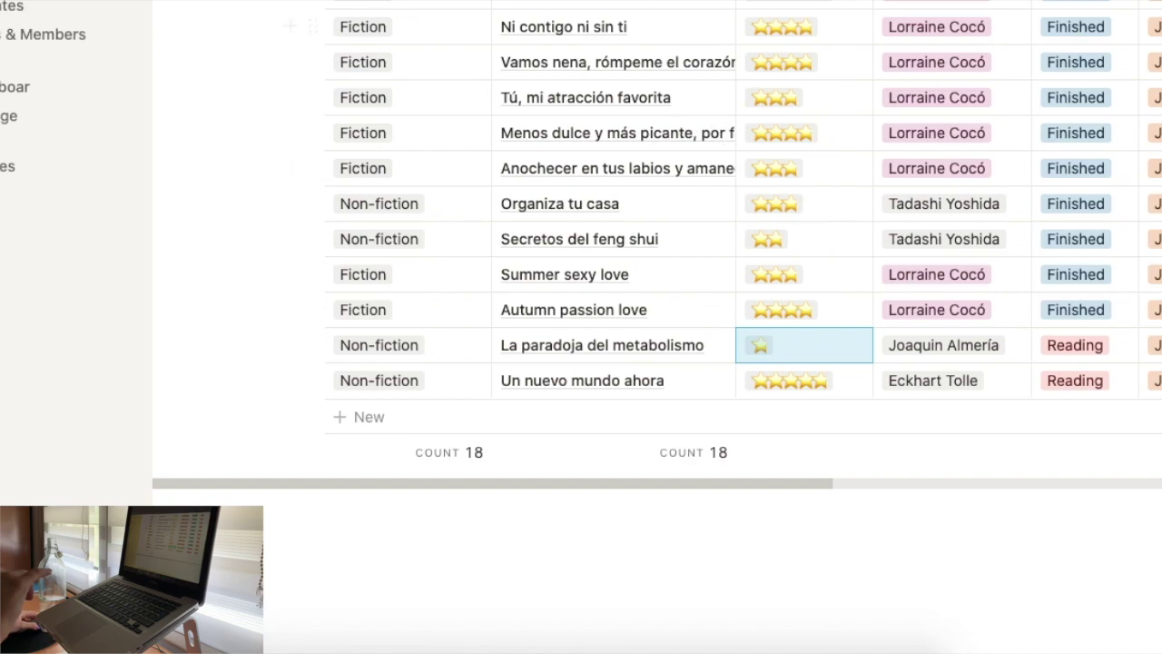
Return to the Monthly reset page through the dashboard and review its July content.
left_click(19, 86)
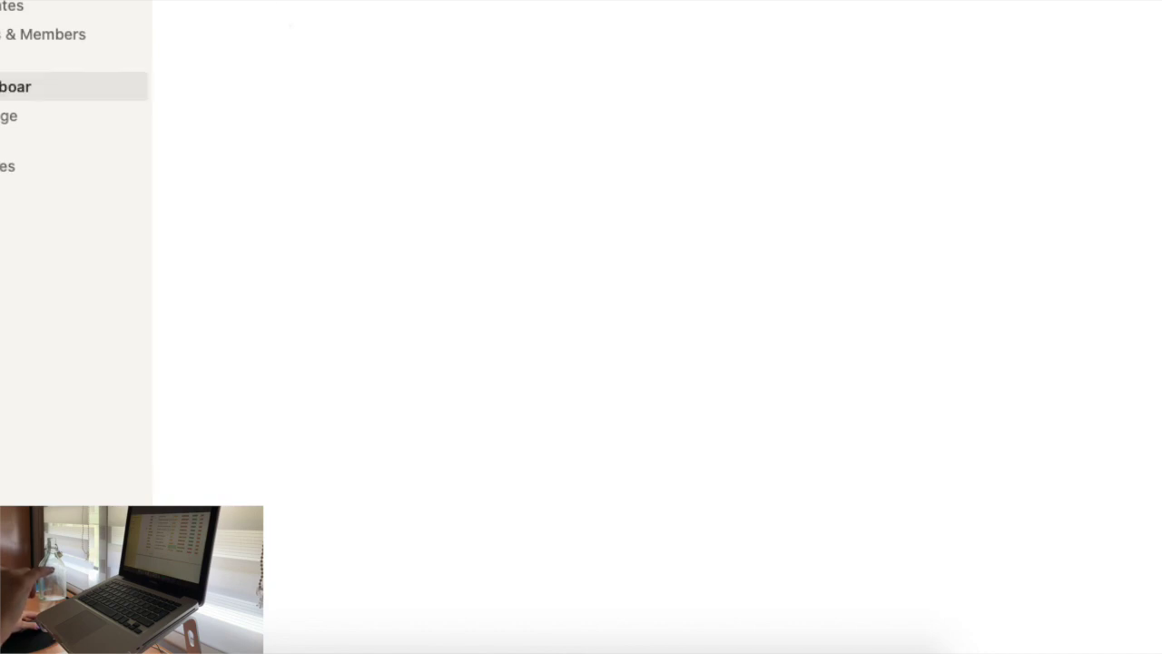
left_click(407, 583)
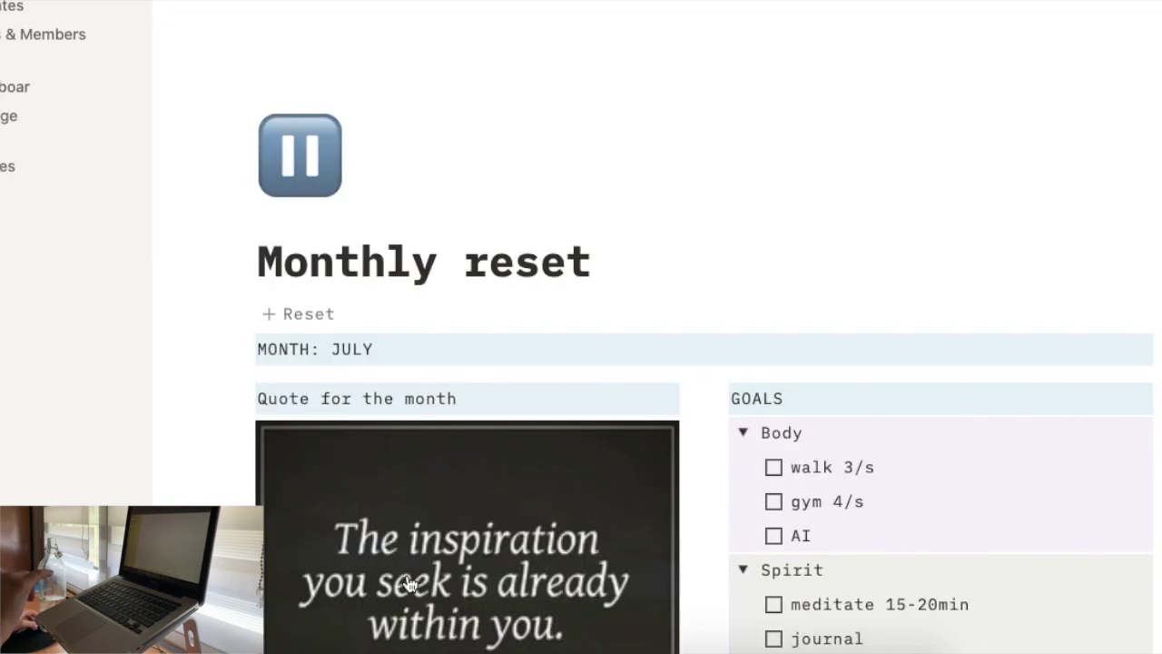
scroll(713, 313, "down", 6)
scroll(713, 303, "up", 4)
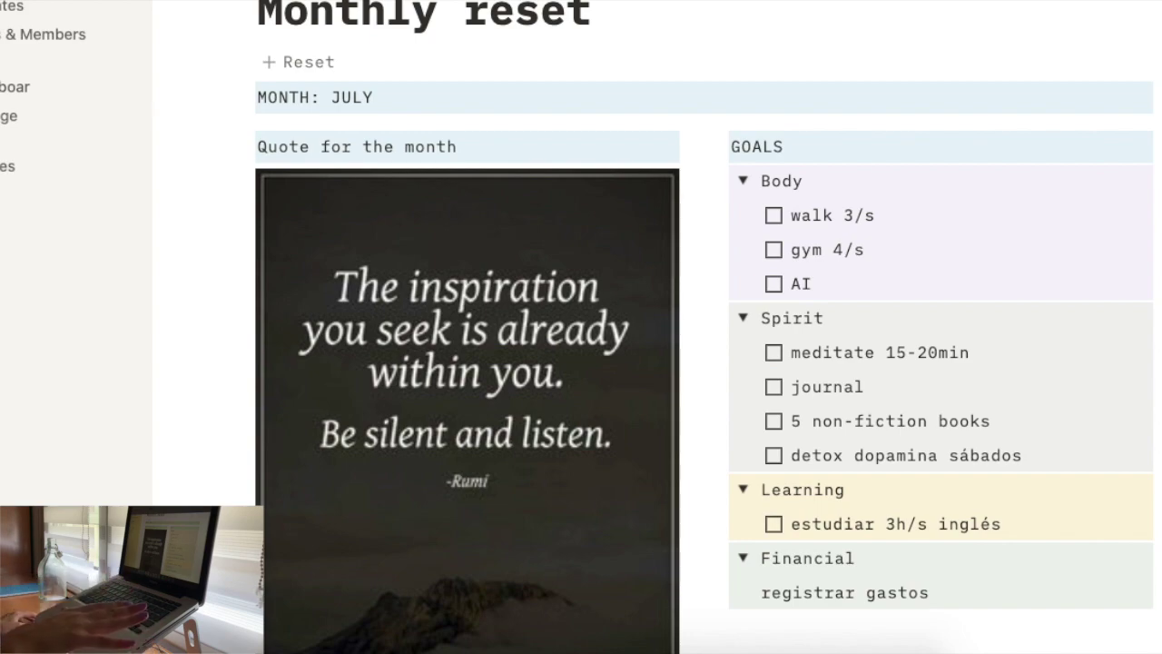
Turn the Financial goal "registrar gastos" from plain text into a to-do item.
scroll(642, 327, "down", 1)
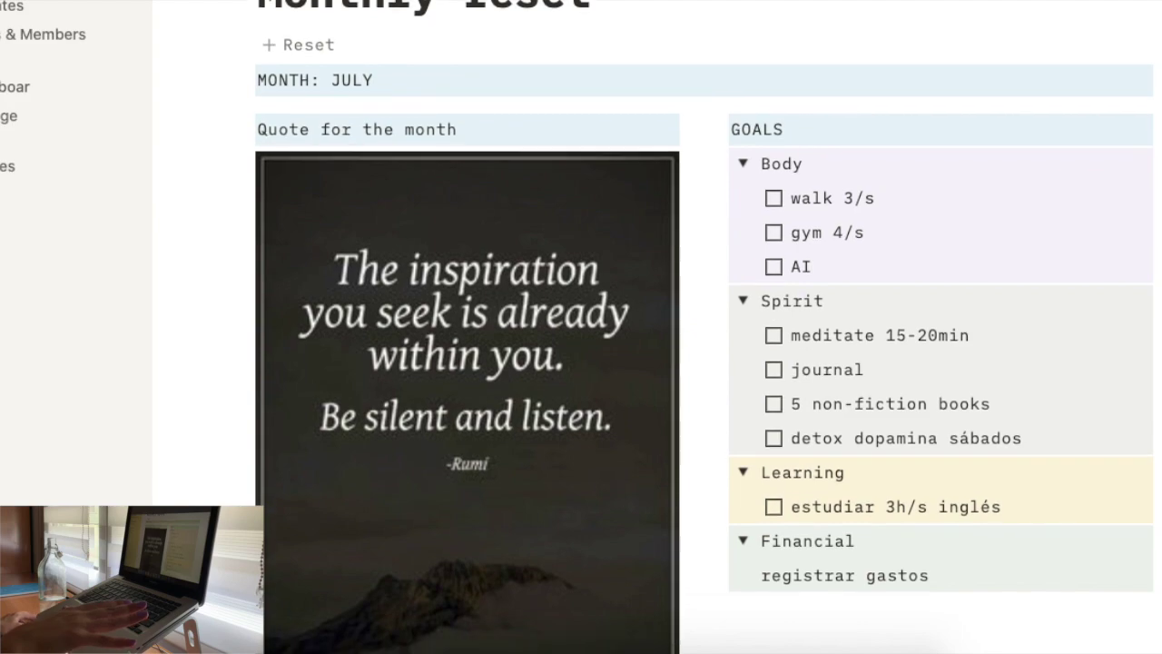
left_click(750, 574)
mouse_move(652, 384)
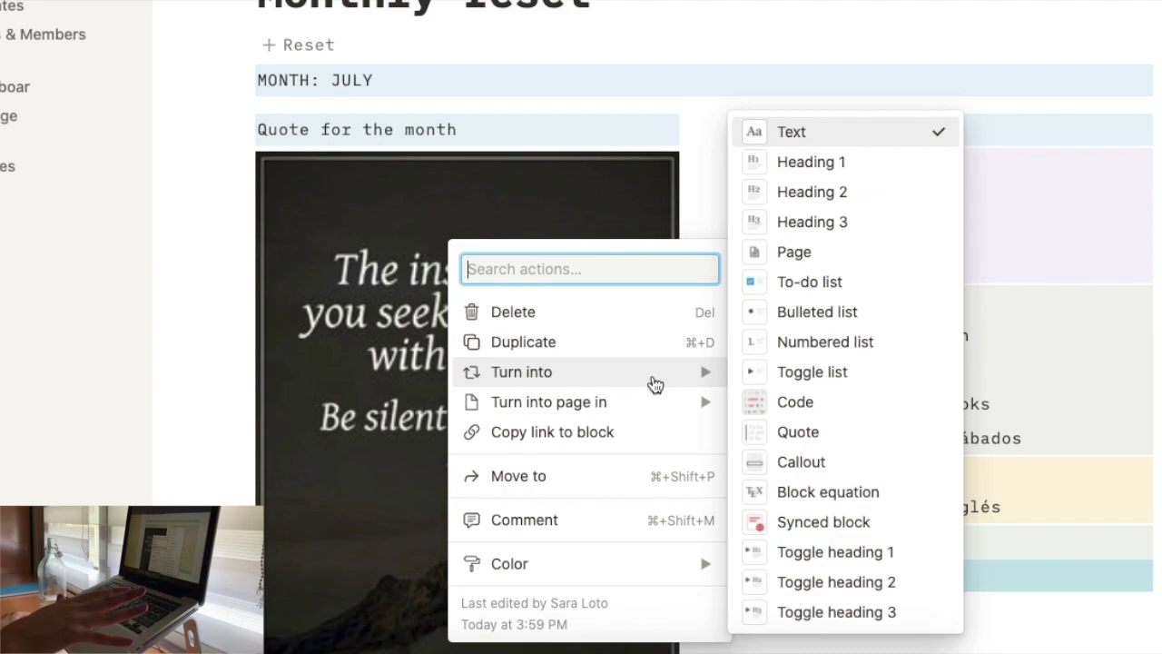
left_click(832, 286)
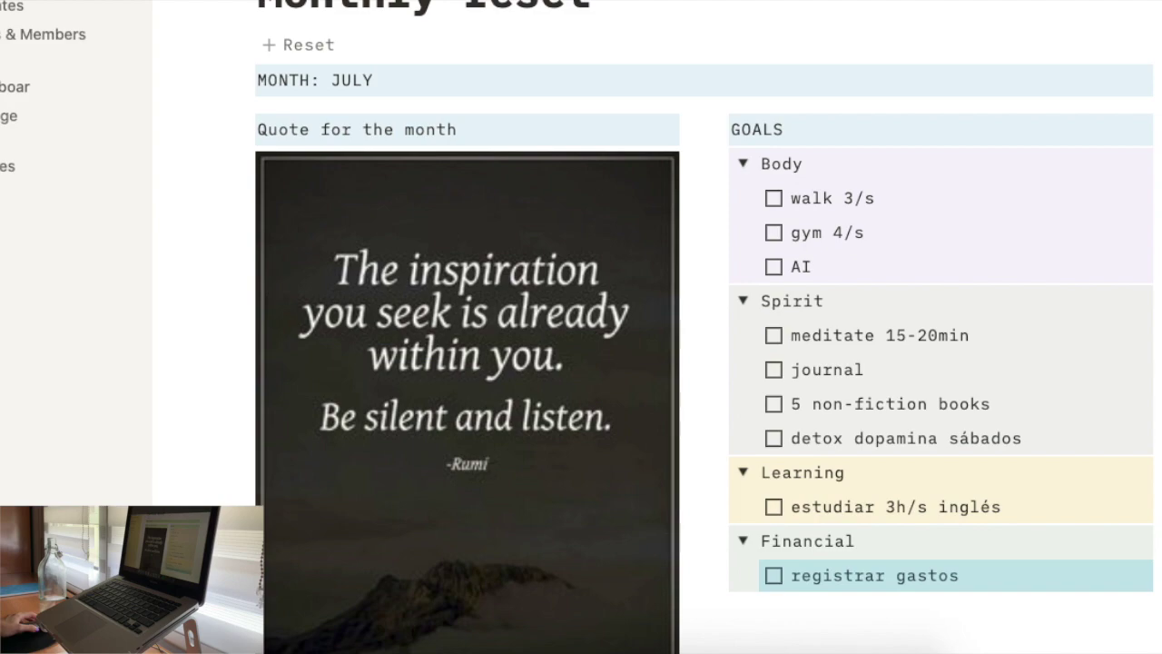
left_click(1024, 438)
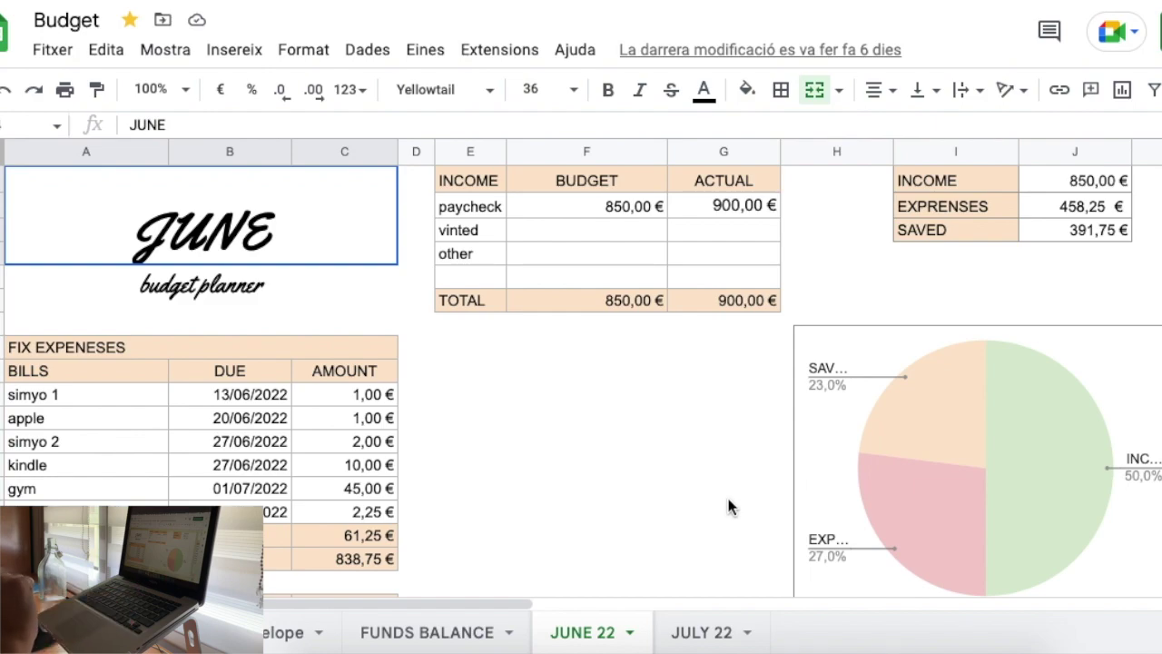
In the Budget spreadsheet's JUNE 22 sheet, set the summary INCOME formula to =G6.
left_click(685, 633)
left_click(581, 637)
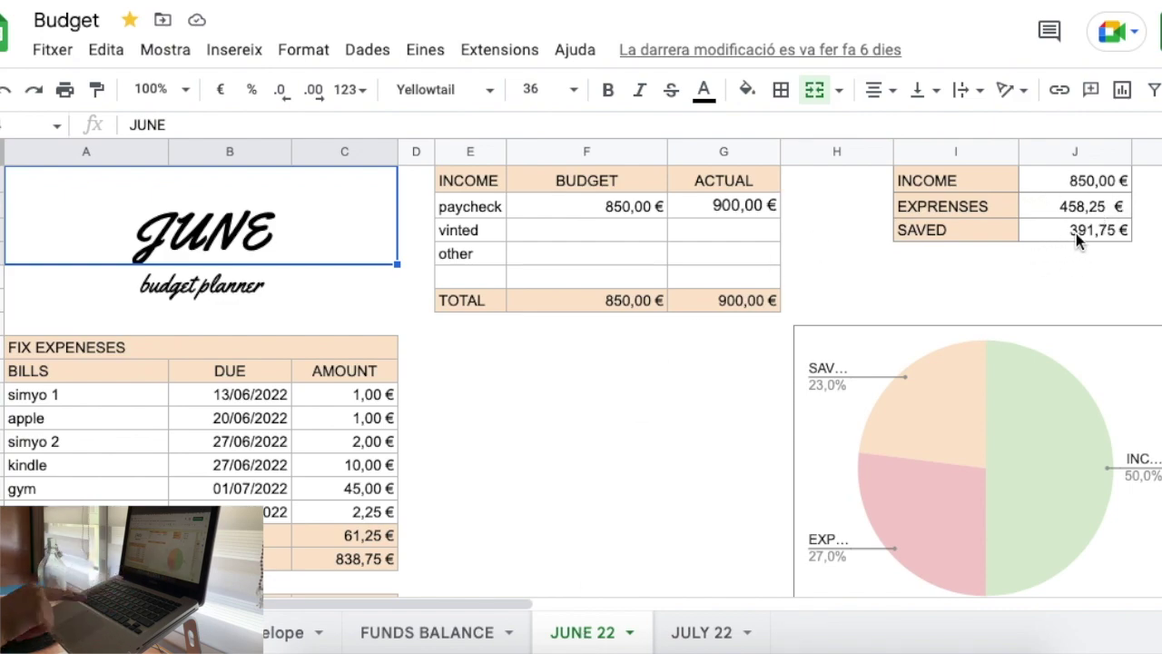
left_click(1089, 179)
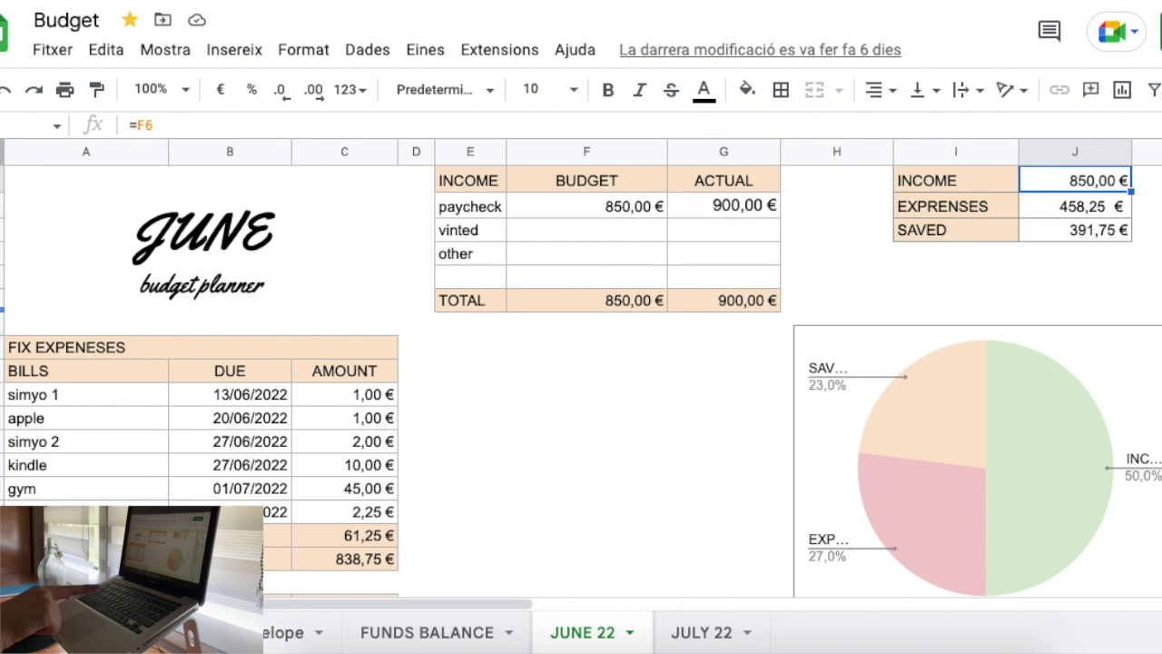
left_click(143, 125)
key("BackSpace")
type("G6")
key("Return")
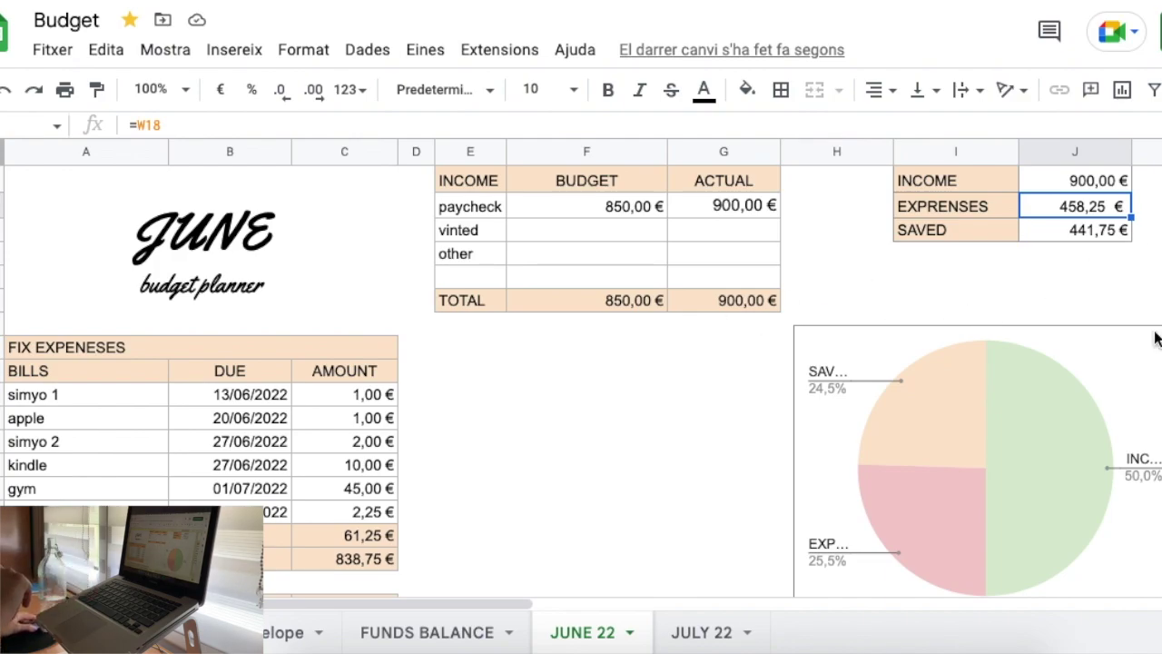
On the JULY 22 sheet, set the actual paycheck income to 900.
left_click_drag(532, 604, 447, 593)
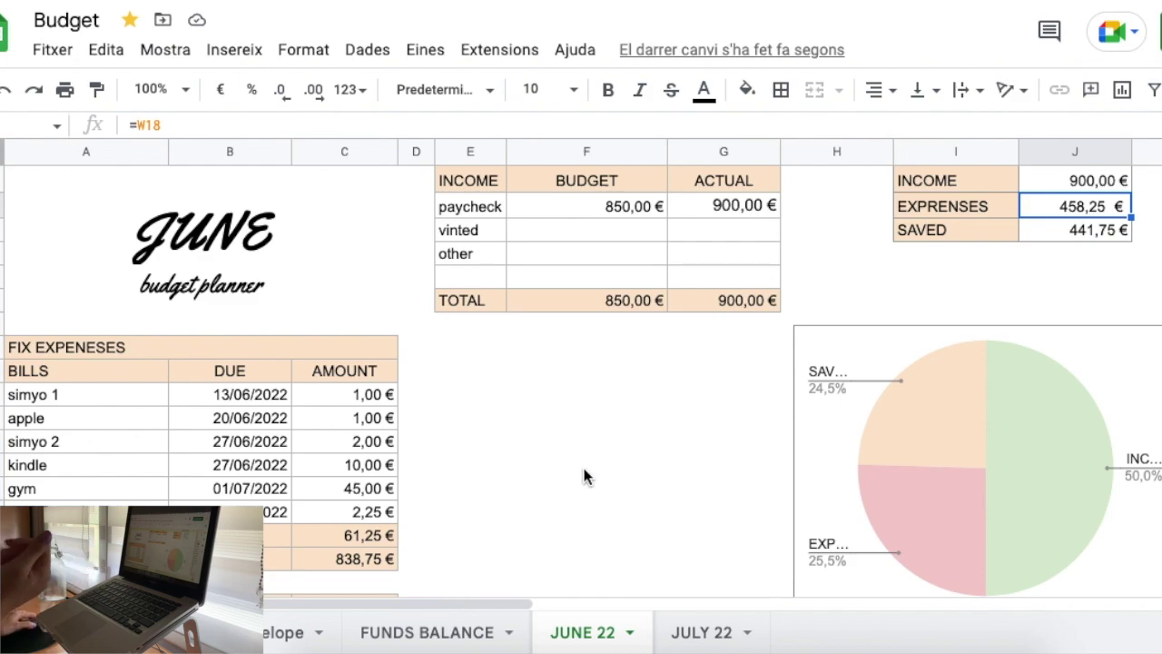
left_click(708, 633)
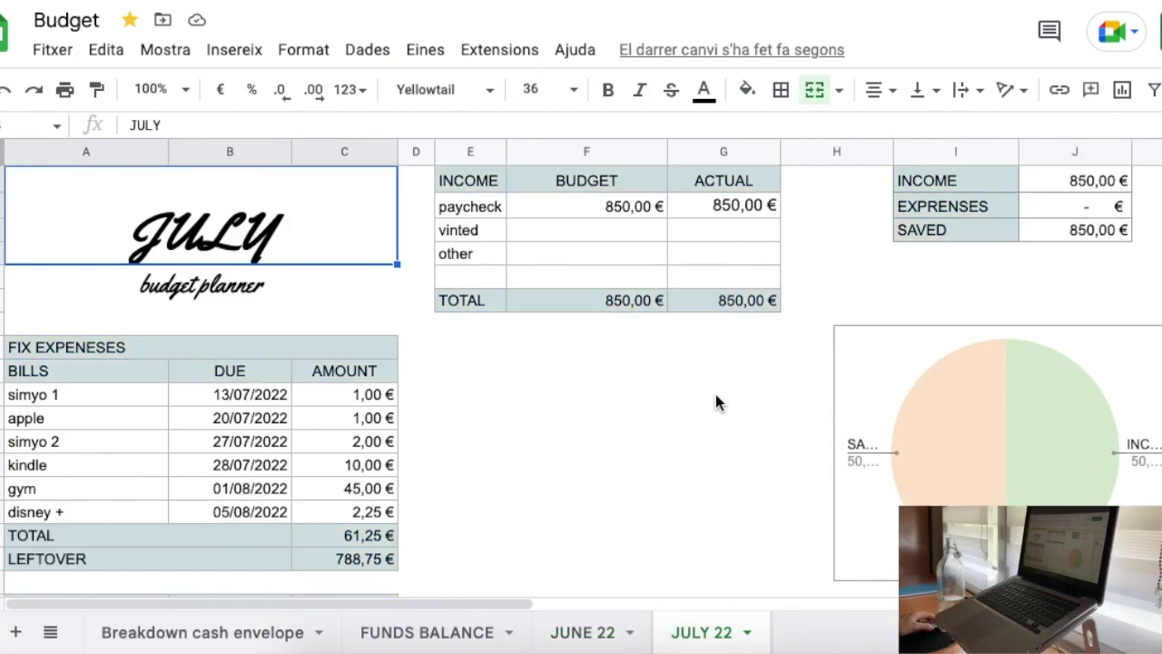
left_click(731, 204)
double_click(731, 206)
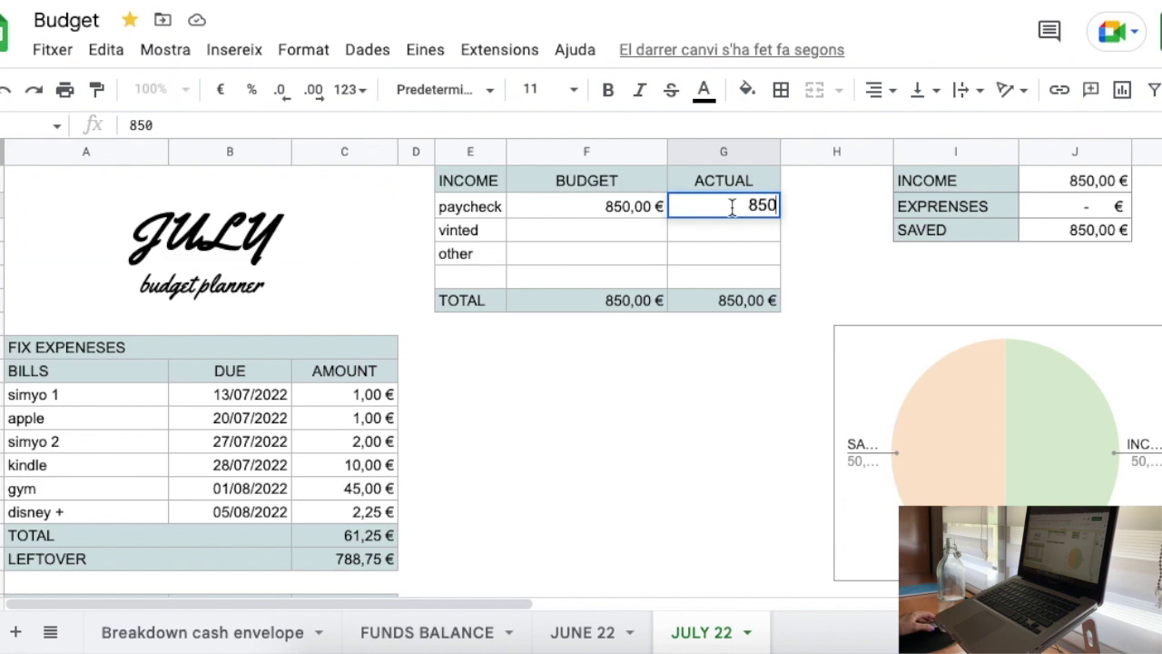
key("BackSpace")
key("BackSpace")
key("BackSpace")
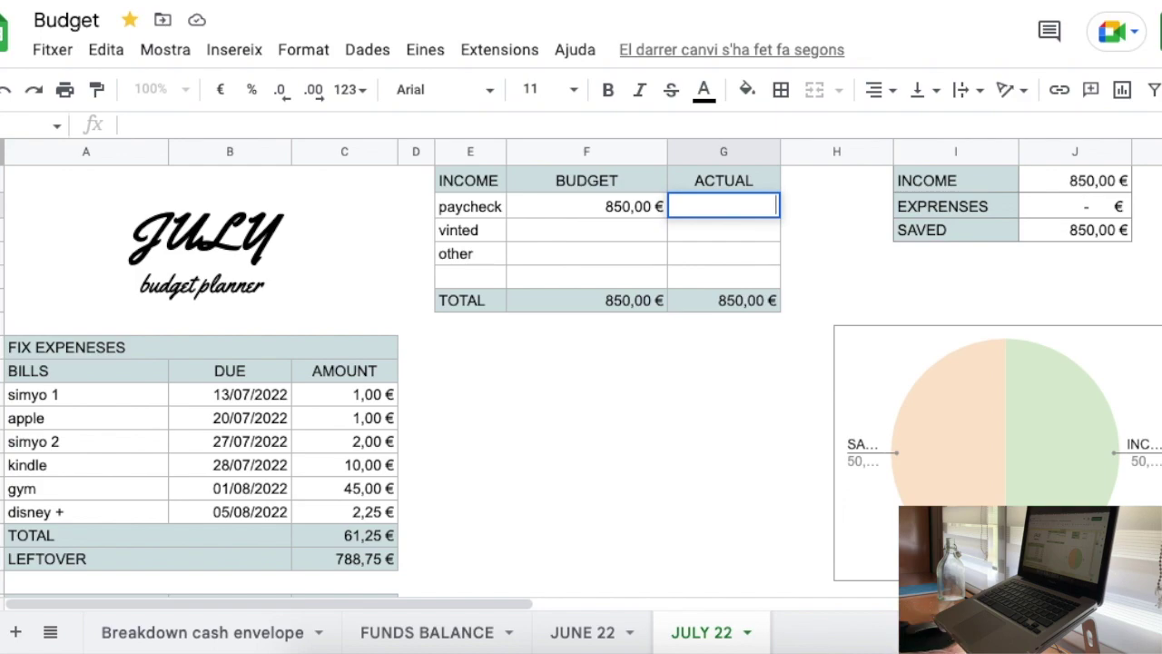
type("900")
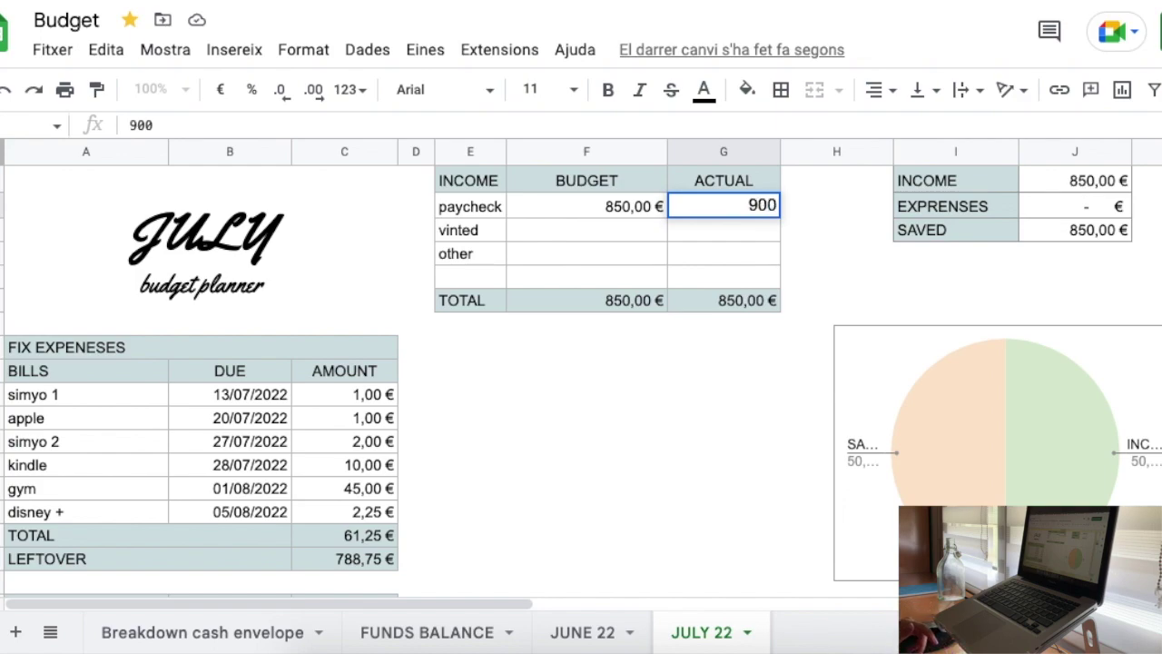
key("Return")
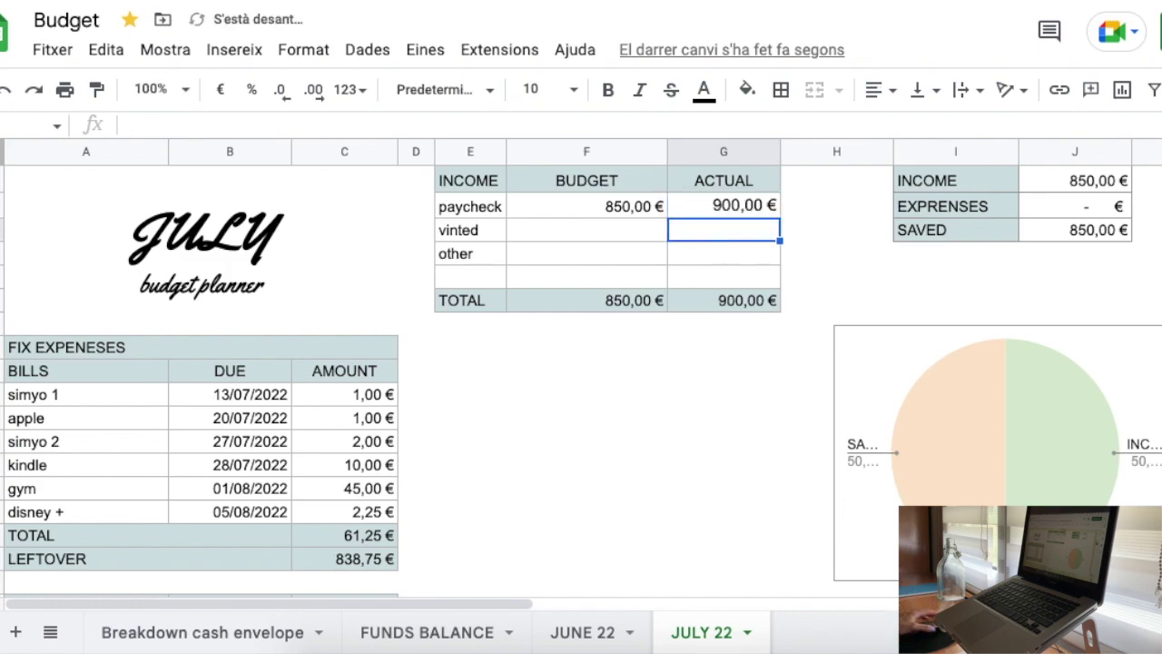
Change the JULY 22 summary INCOME formula to =G6 so it uses the actual income.
left_click(1074, 180)
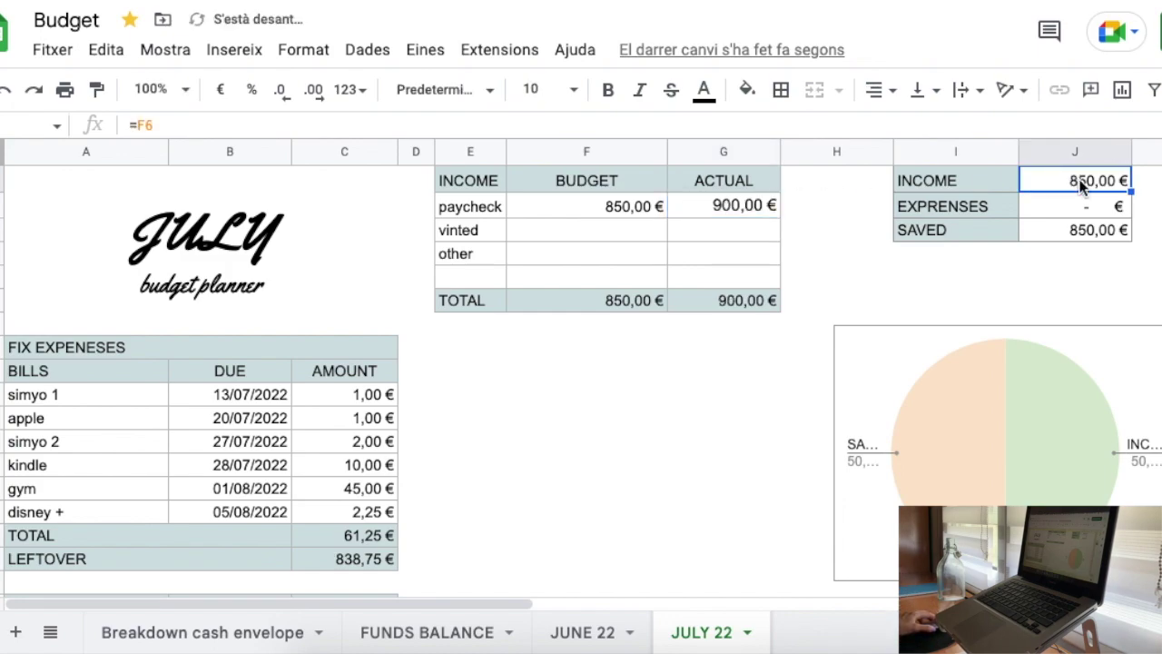
left_click(141, 125)
key("BackSpace")
key("BackSpace")
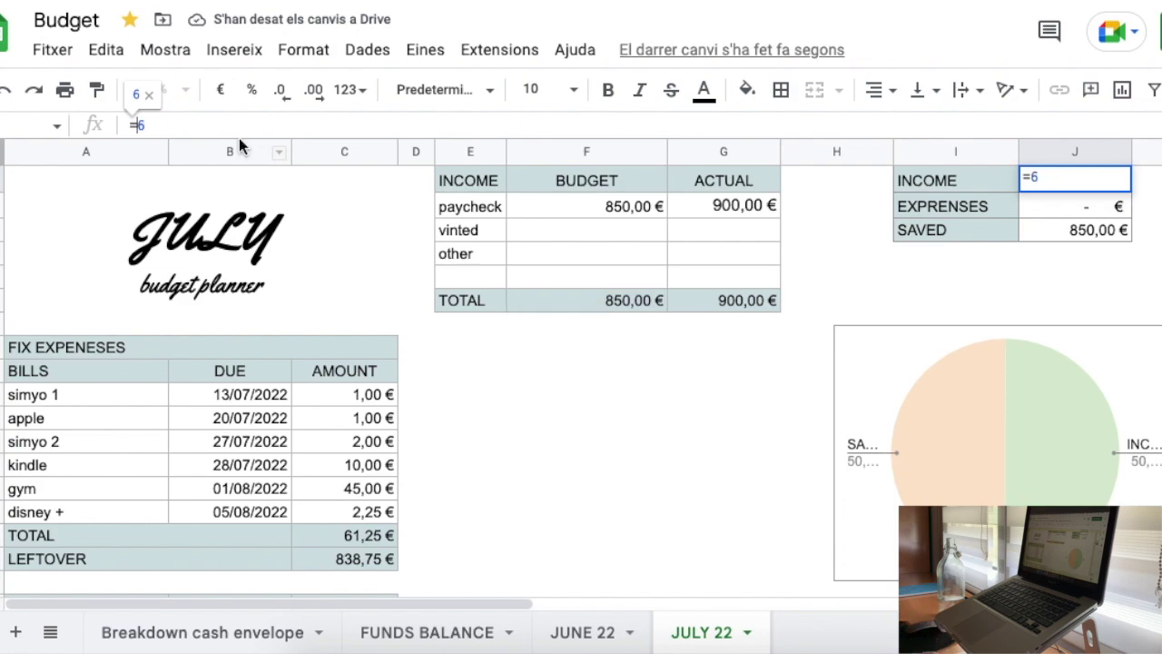
type("G6")
key("Return")
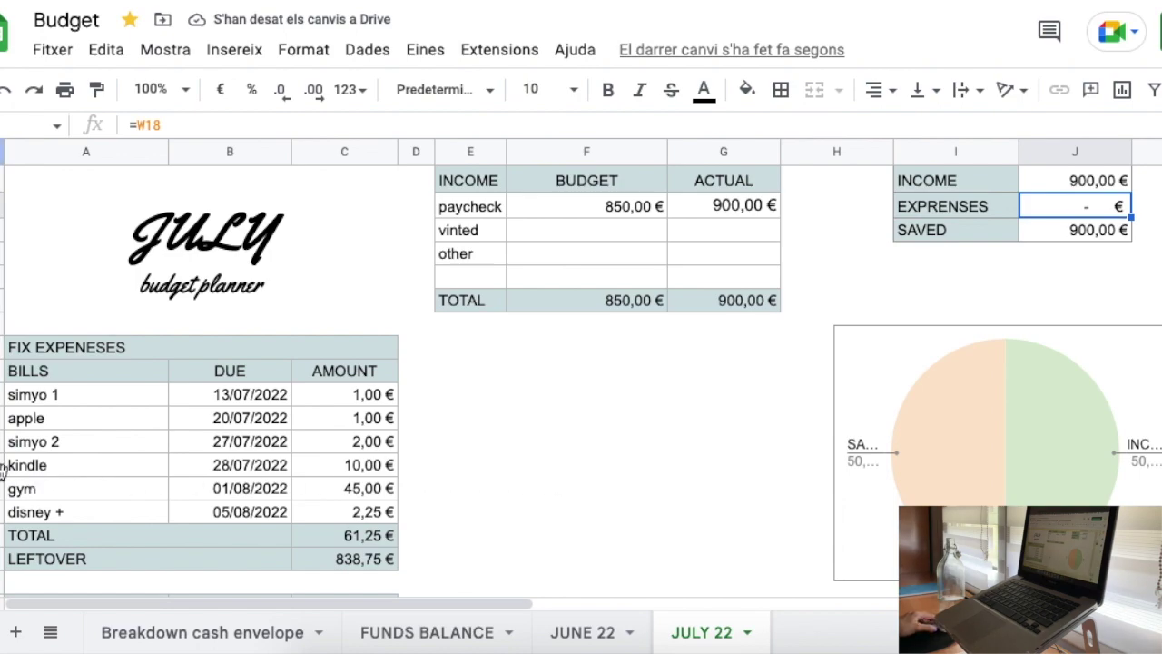
Set the simyo 2 bill amount in the fixed expenses to 3,5.
left_click(363, 444)
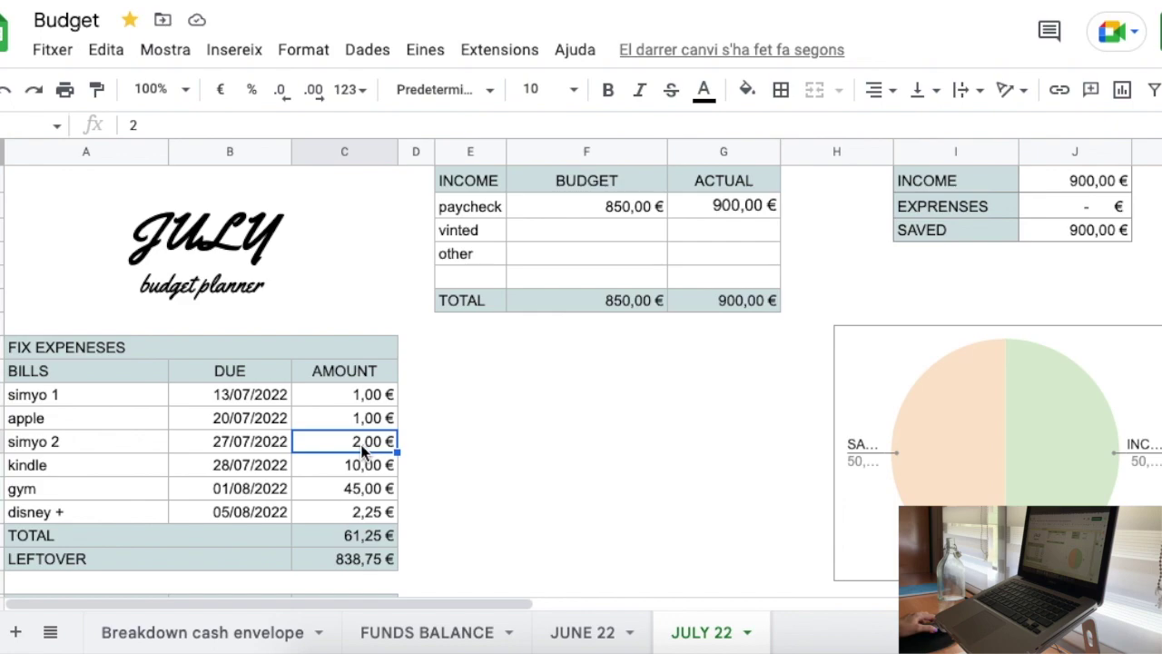
double_click(363, 445)
key("BackSpace")
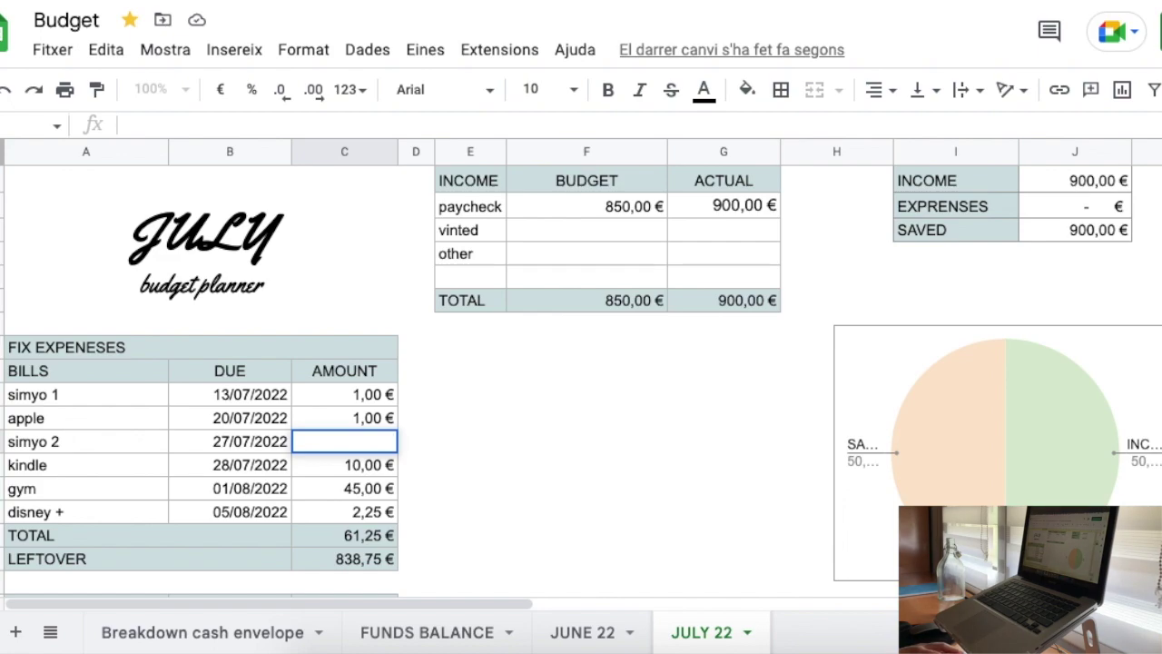
type("3,5")
key("Return")
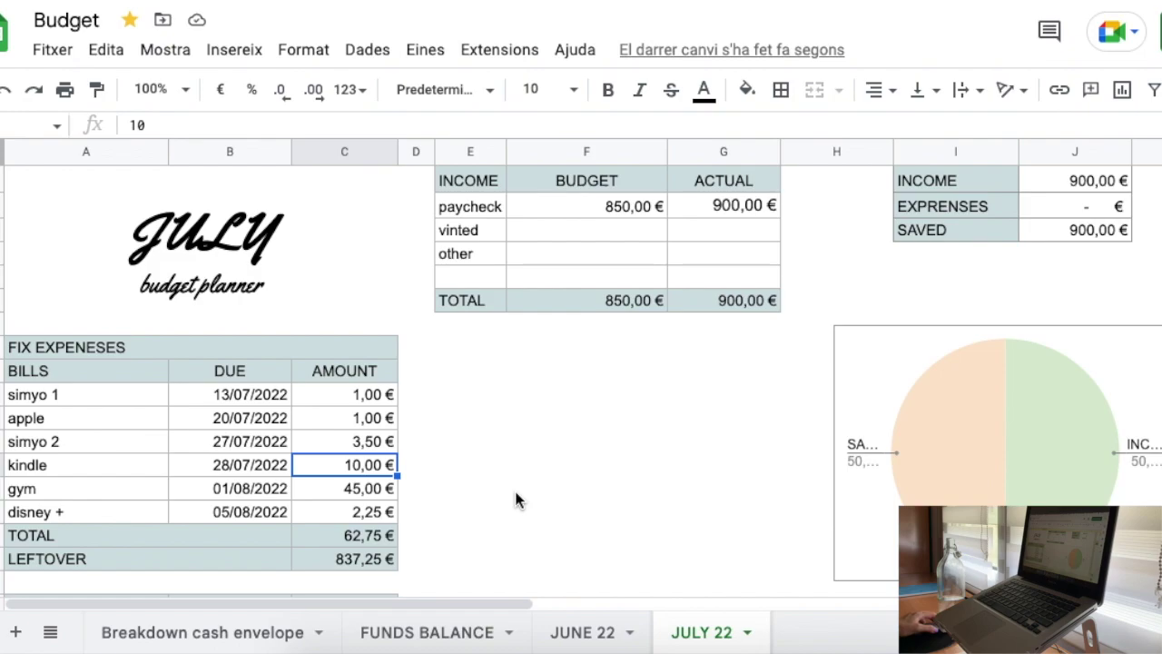
Fill in the actual weekly envelope amounts: 20 for groceries, 80 for transportation and 50 for fun.
scroll(514, 496, "down", 8)
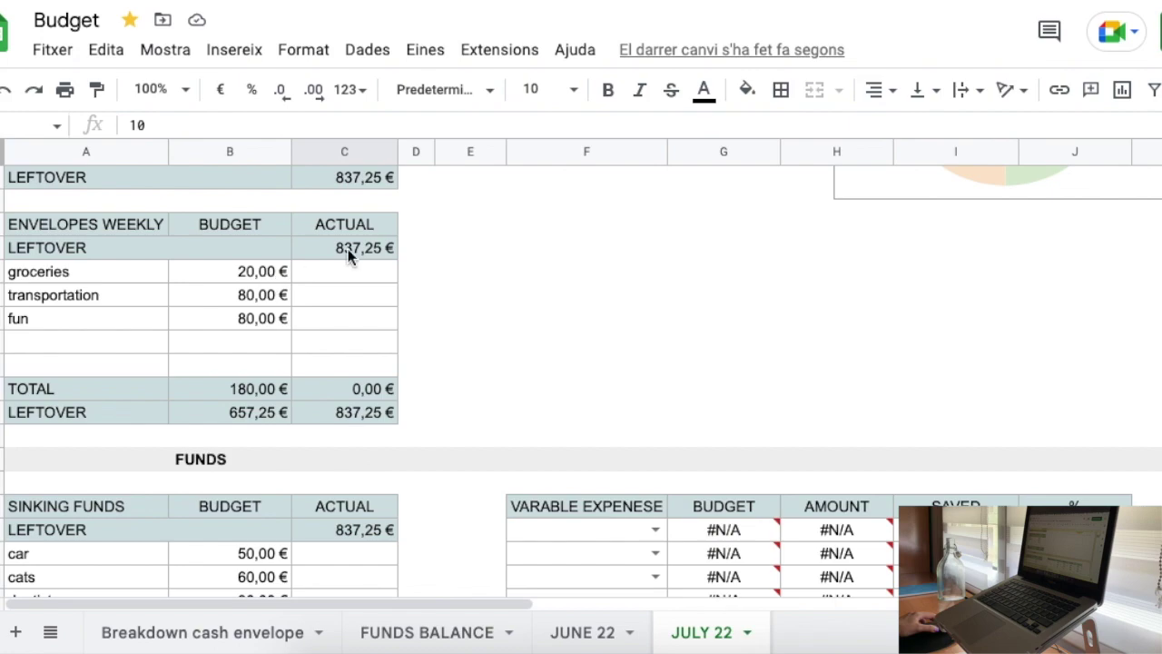
left_click(352, 279)
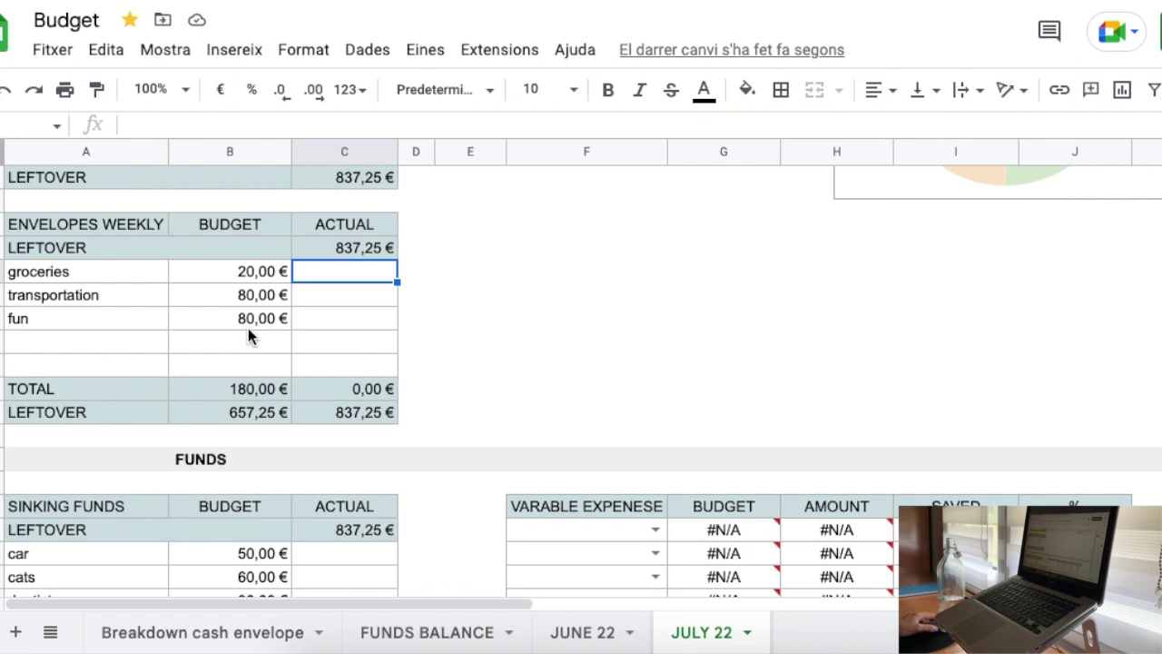
type("20")
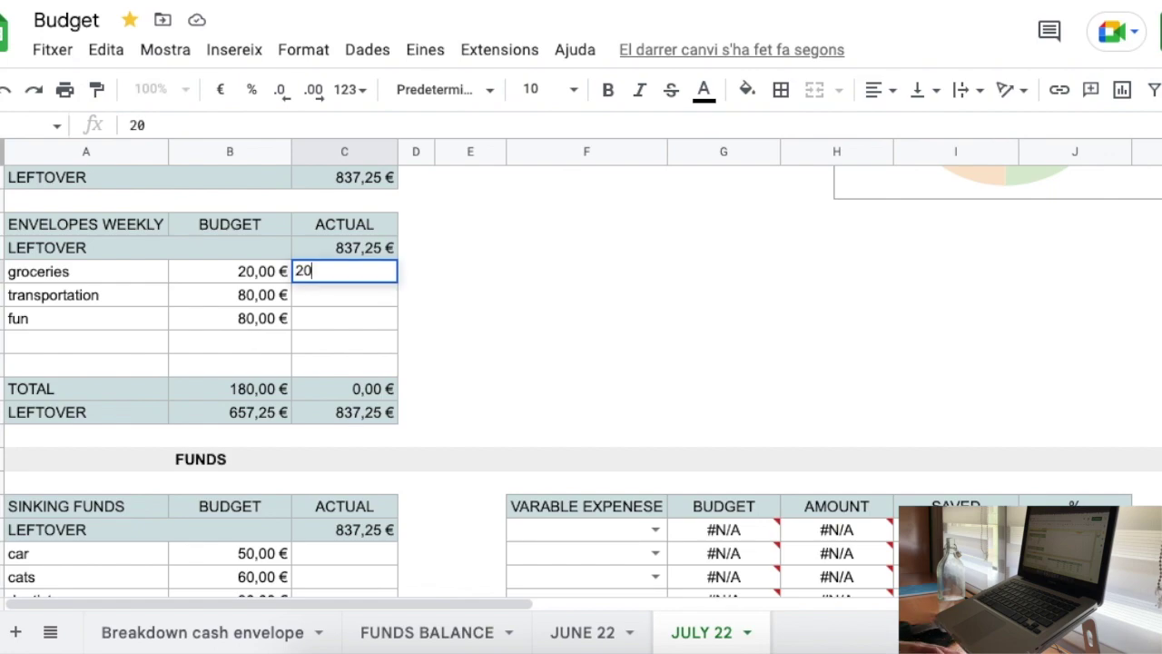
key("Return")
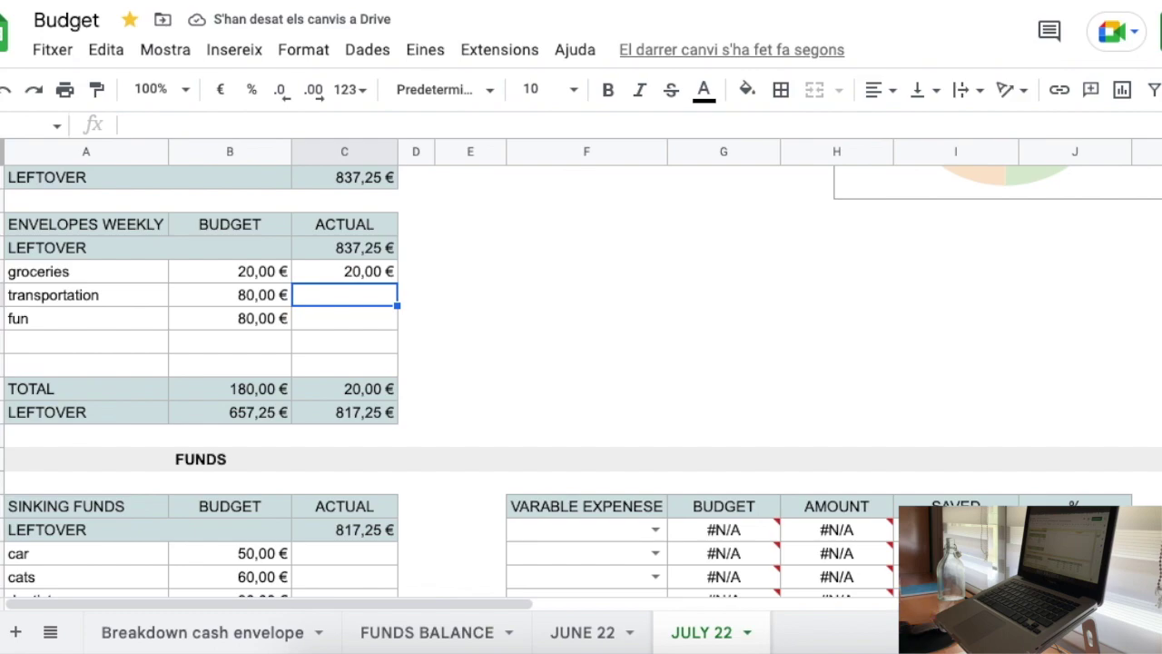
type("80")
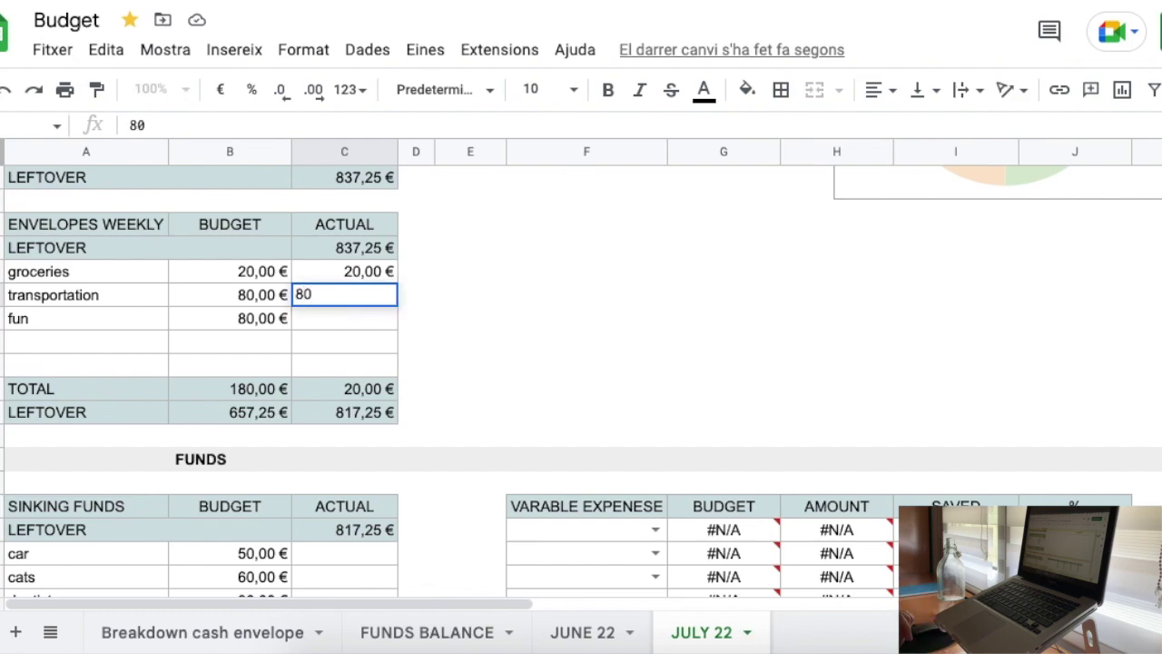
key("Return")
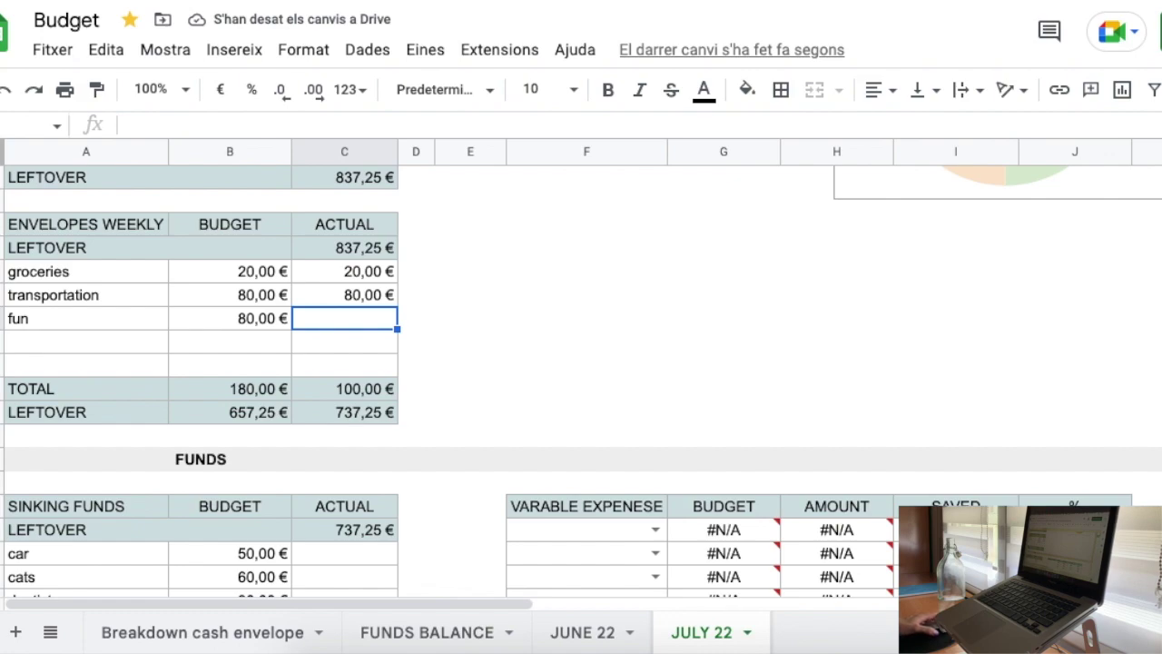
type("50")
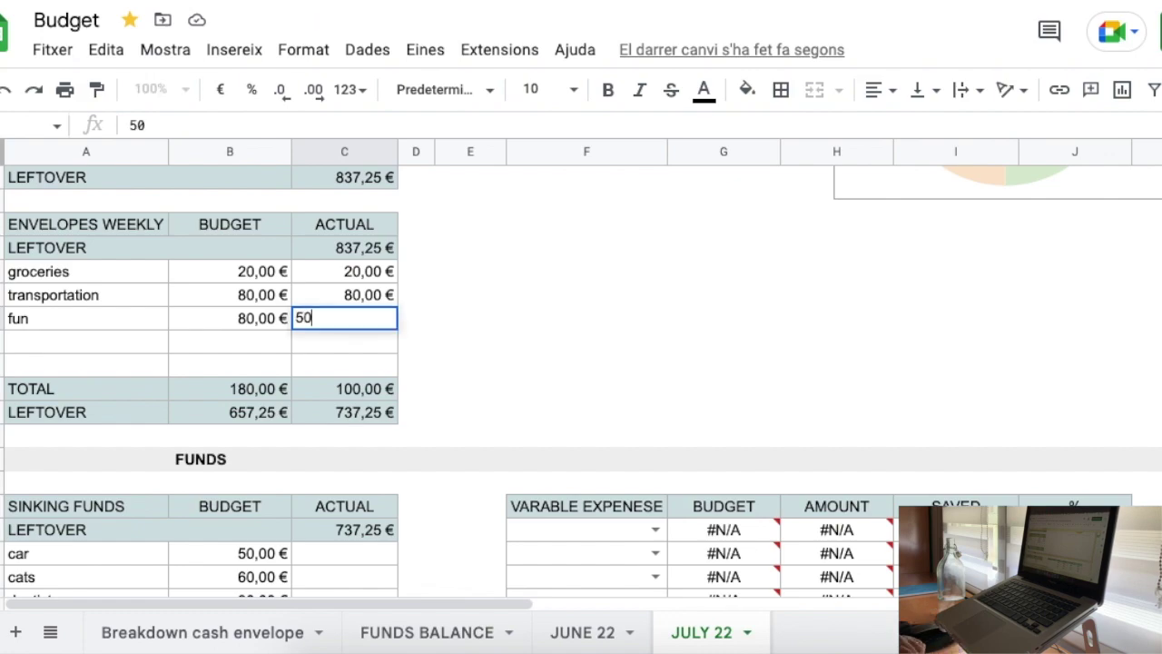
key("Return")
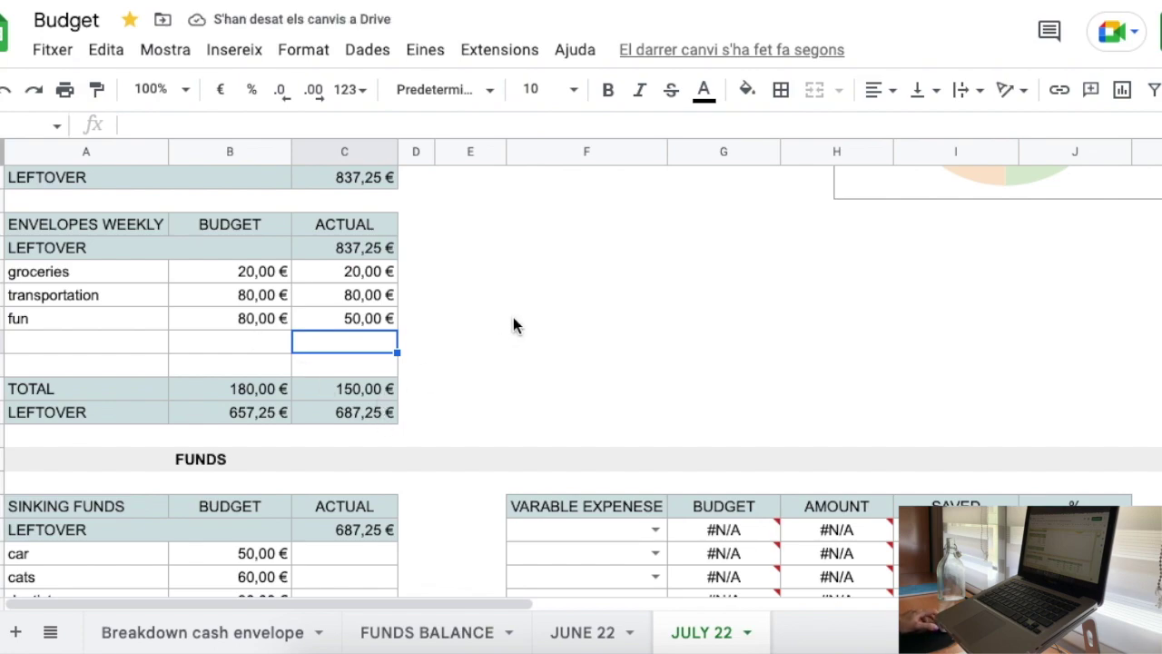
Enter the actual sinking fund amounts: 50 for car, 60 for cats and 30 for dentist.
scroll(513, 317, "down", 3)
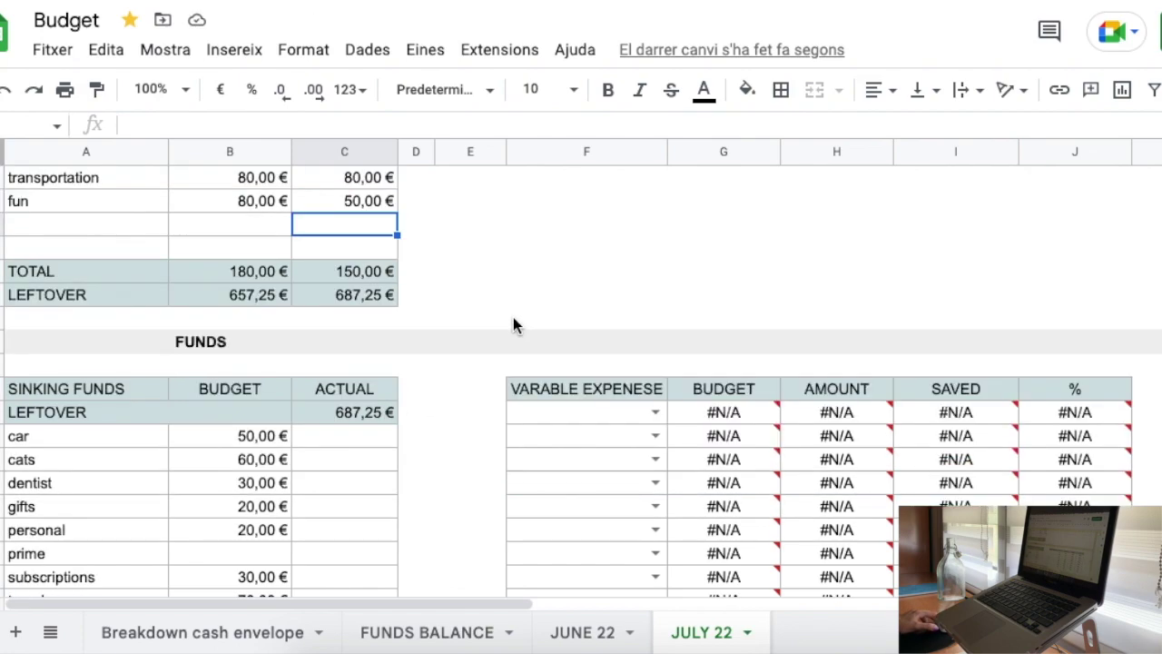
scroll(513, 318, "down", 1)
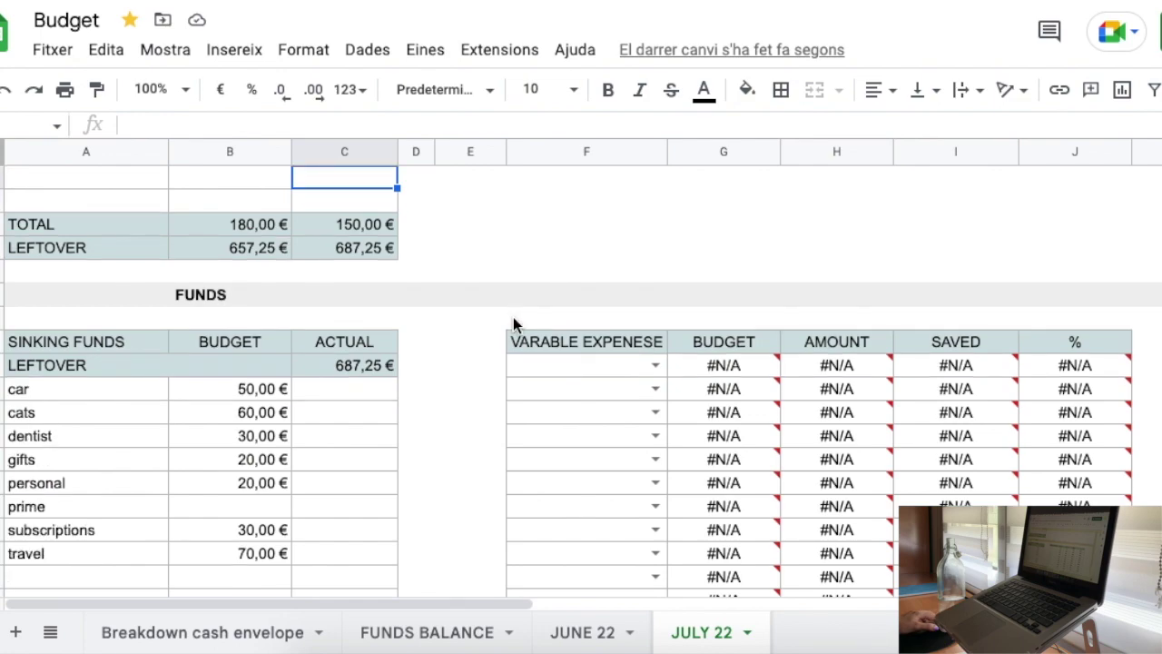
left_click(352, 395)
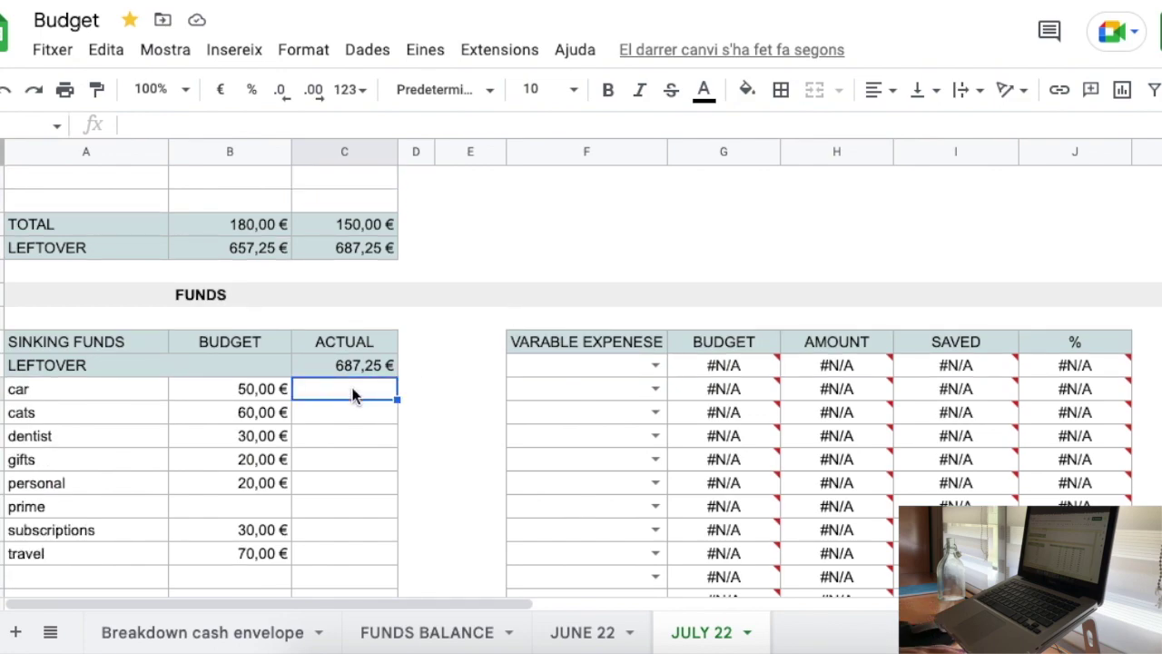
type("50")
key("Return")
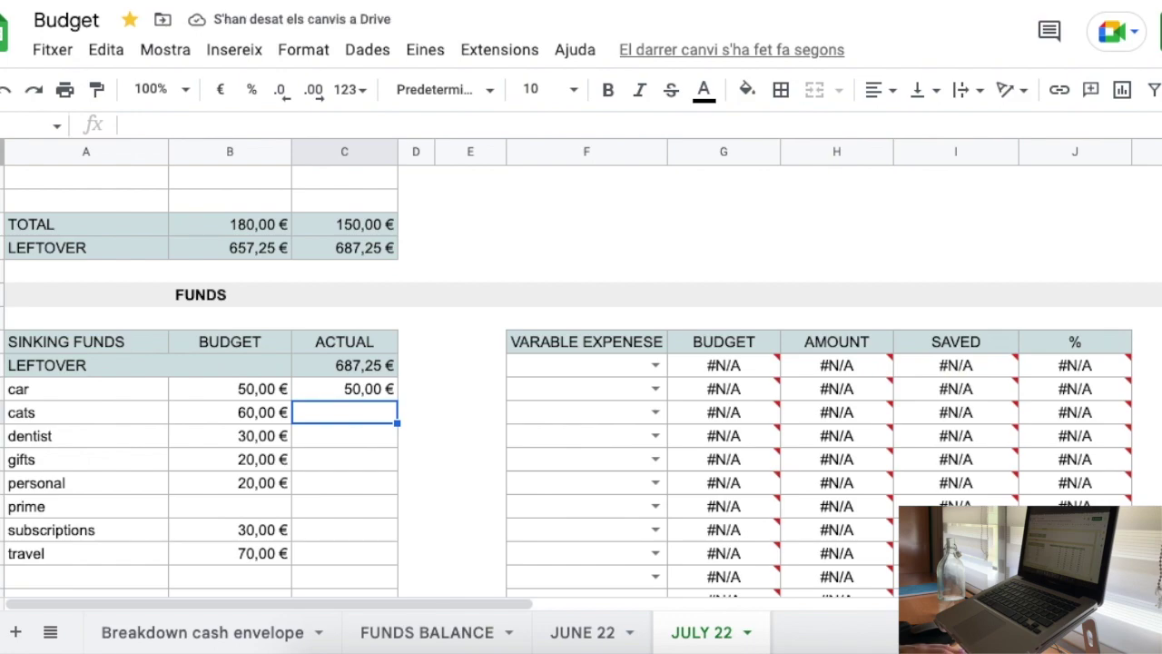
type("60")
key("Return")
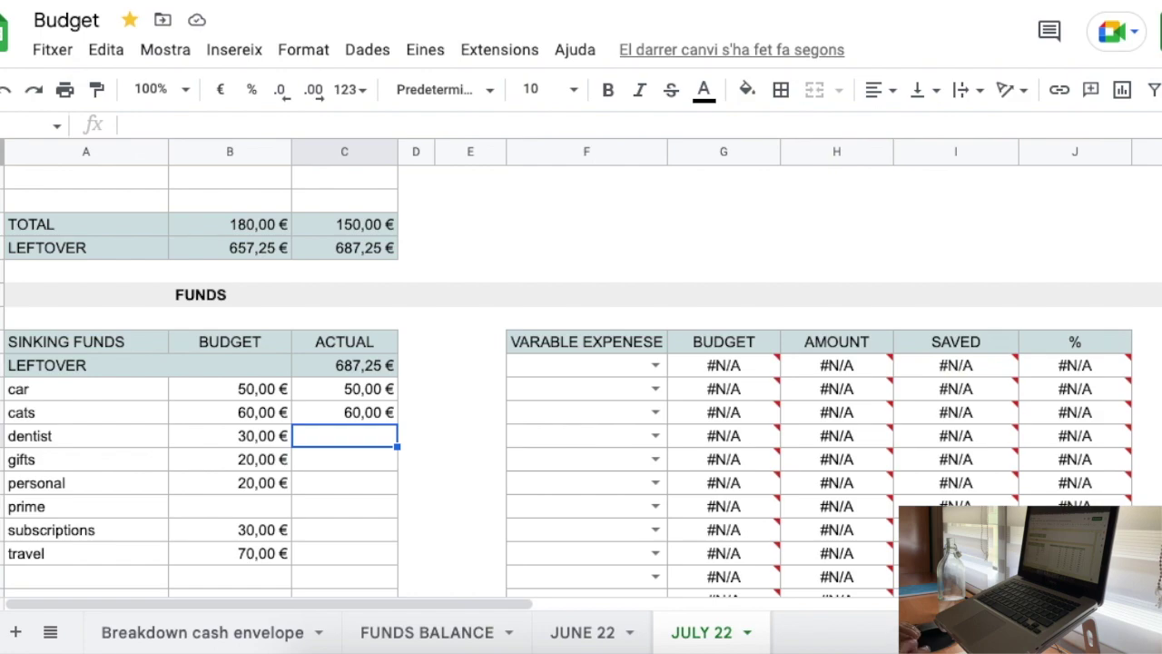
type("30")
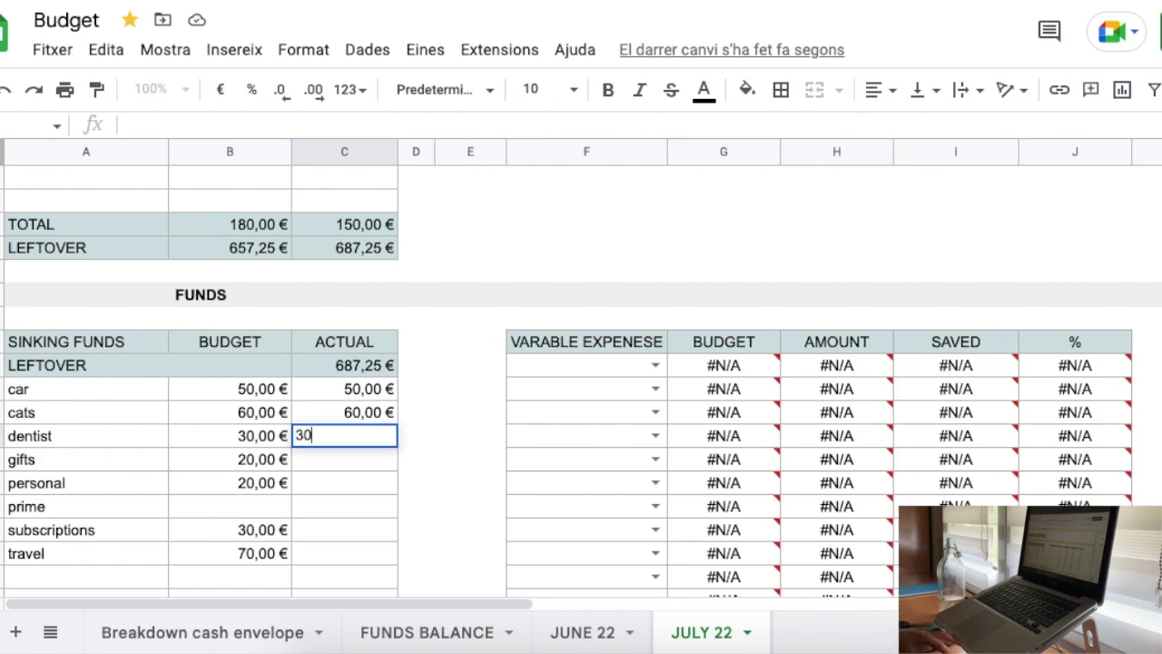
key("Return")
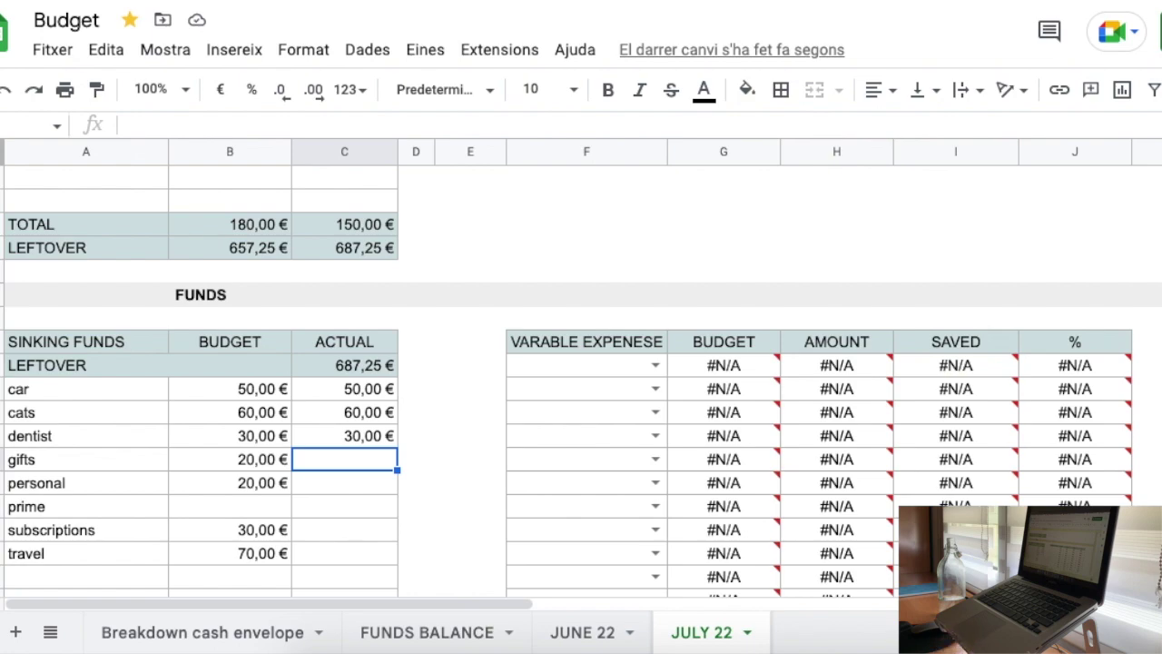
Enter actual sinking fund amounts of 40 for personal, 30 for subscriptions and 70 for travel, leaving gifts and prime empty.
key("Down")
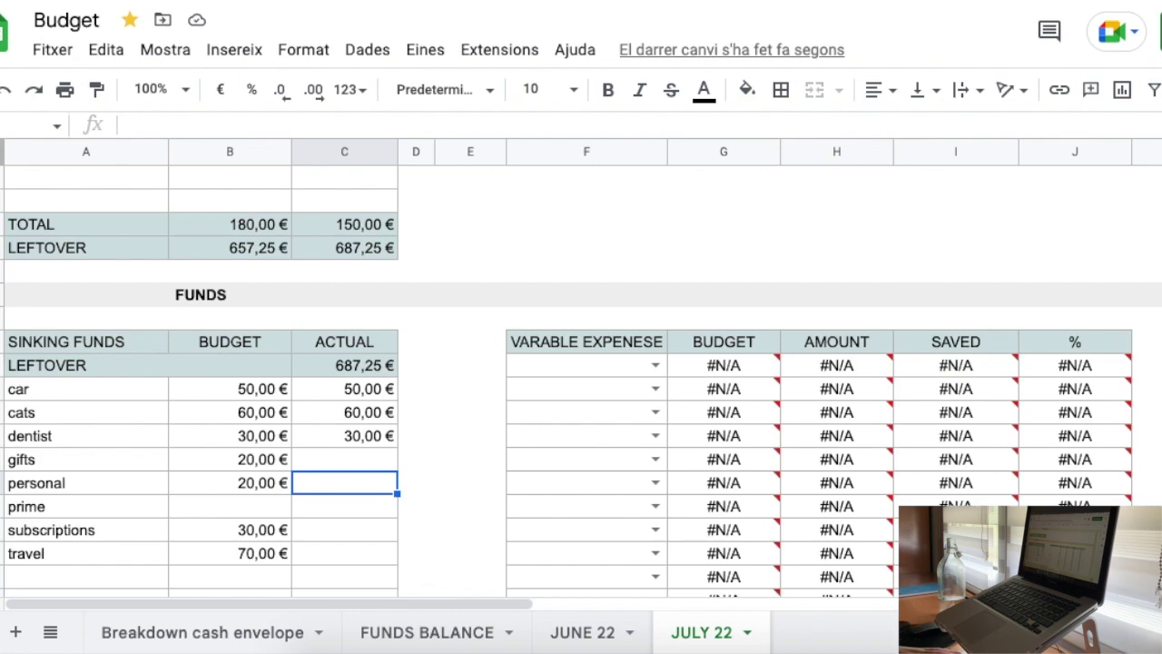
type("40")
key("Return")
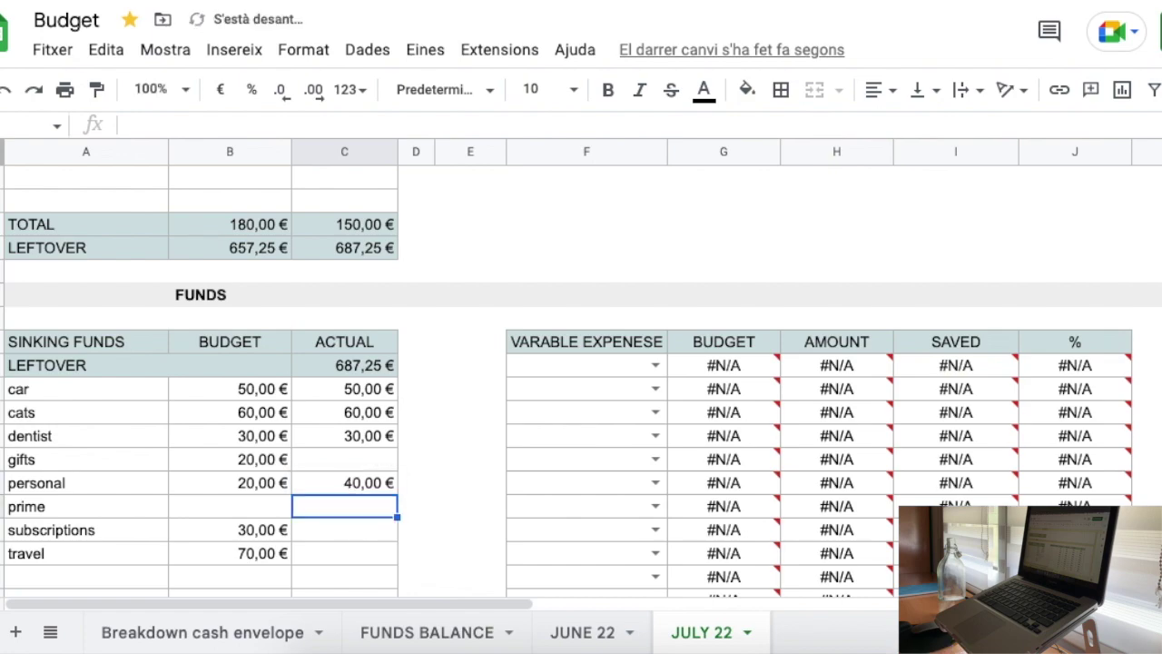
key("Down")
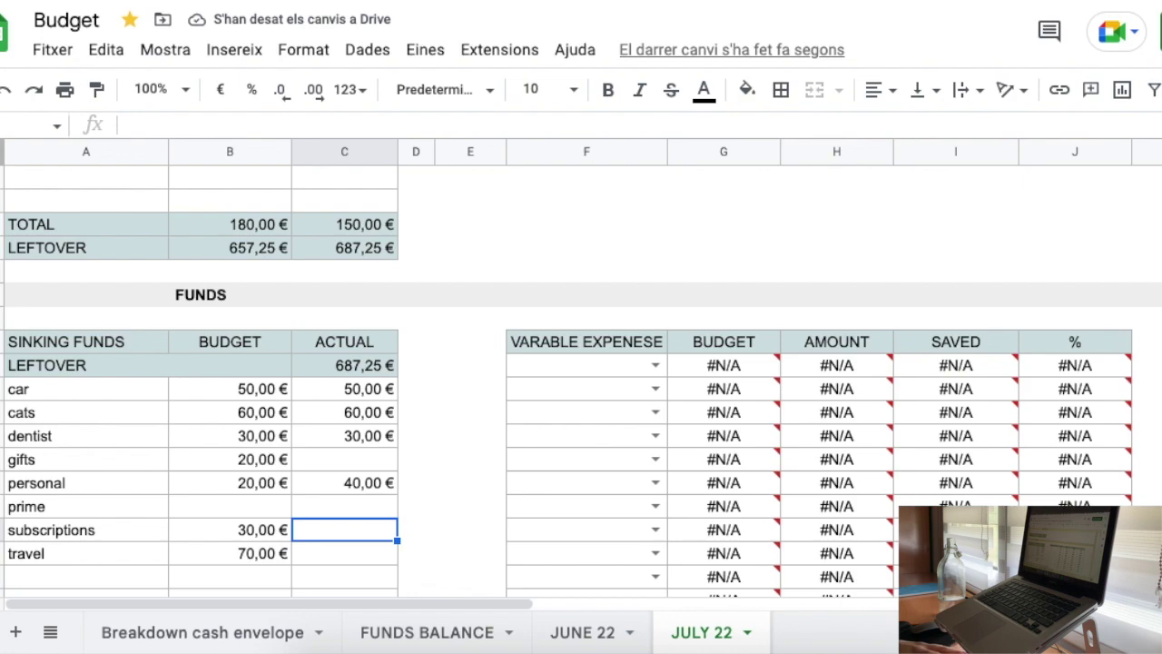
type("30")
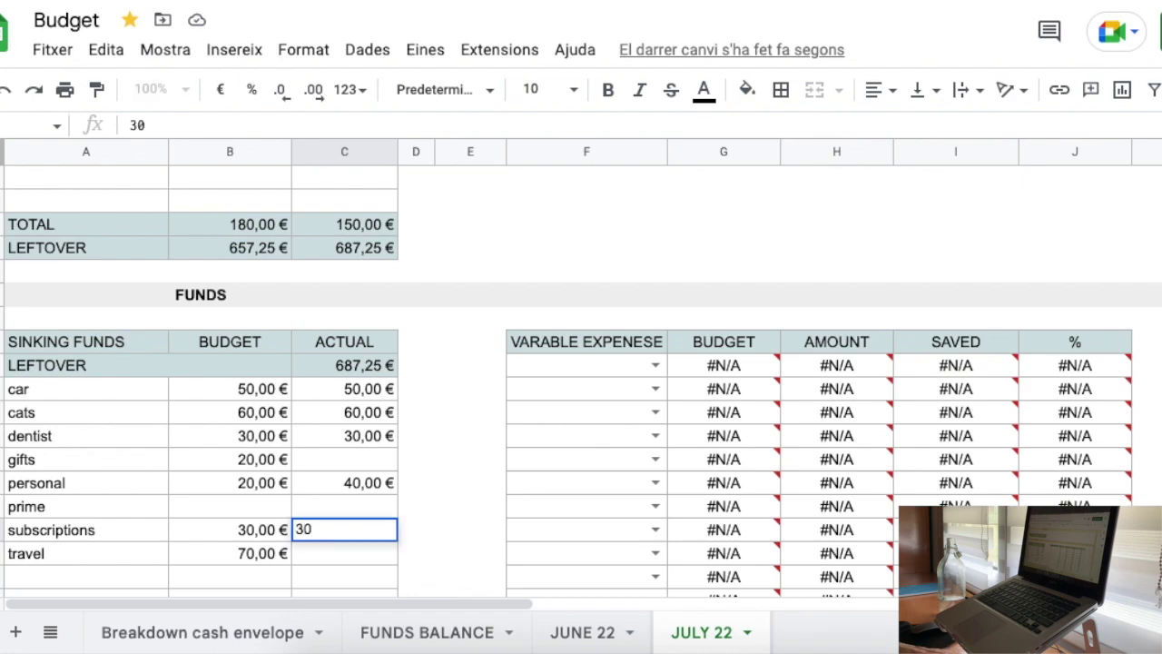
key("Return")
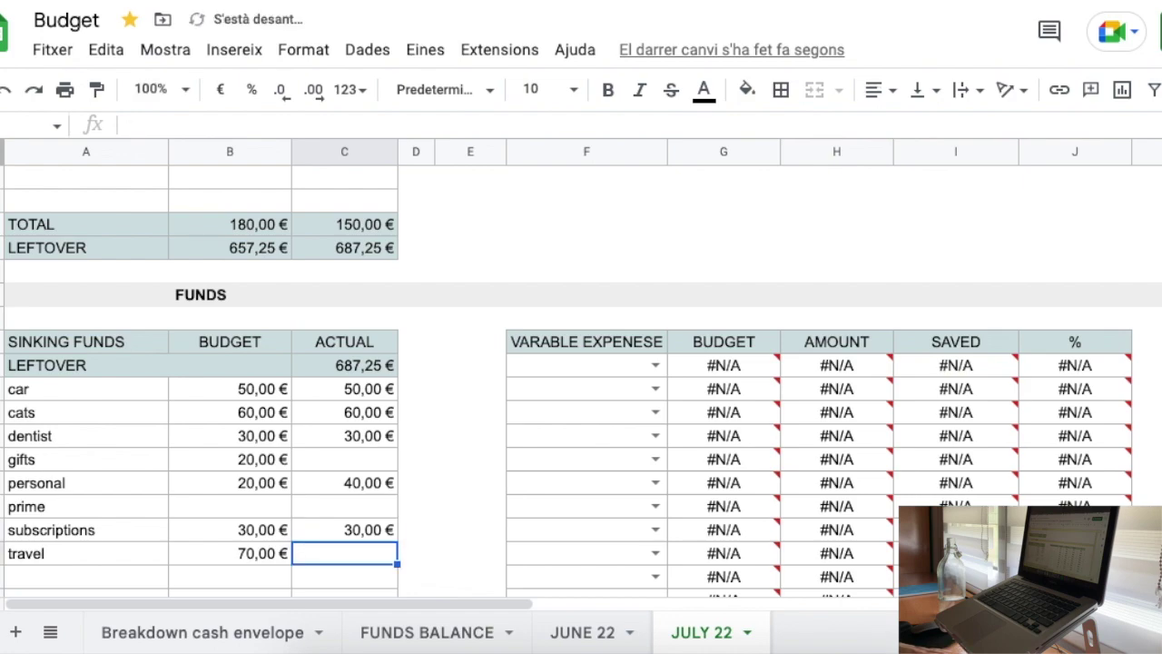
type("70")
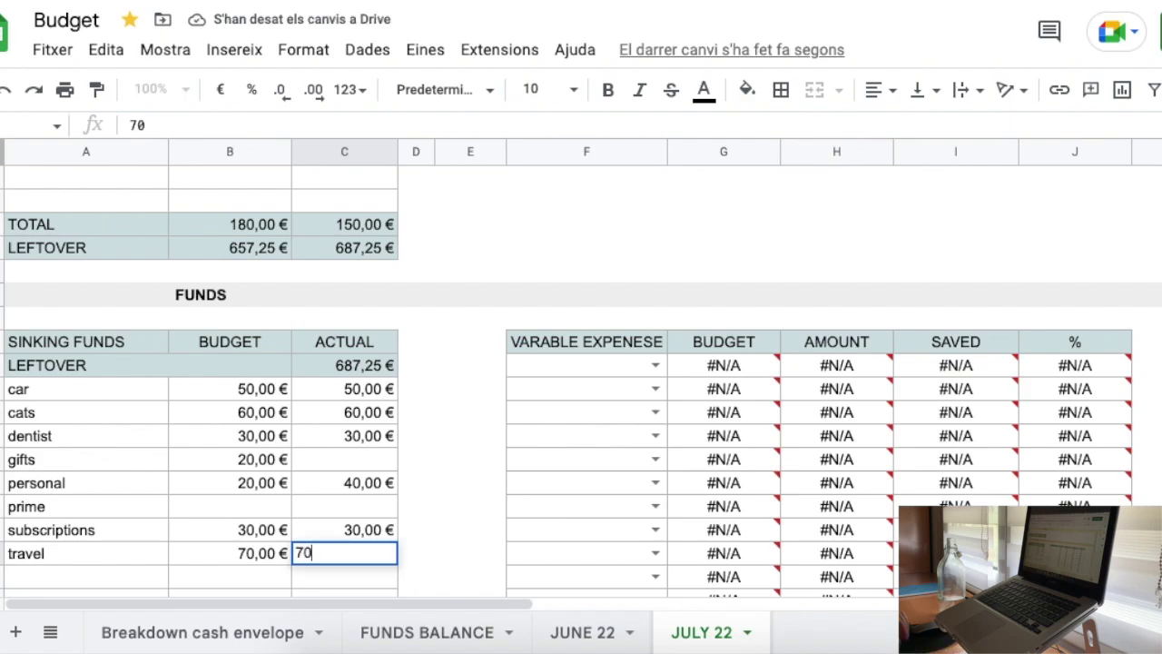
key("Return")
Enter 50 as the actual amount for emergency in the other funds table.
scroll(403, 427, "down", 3)
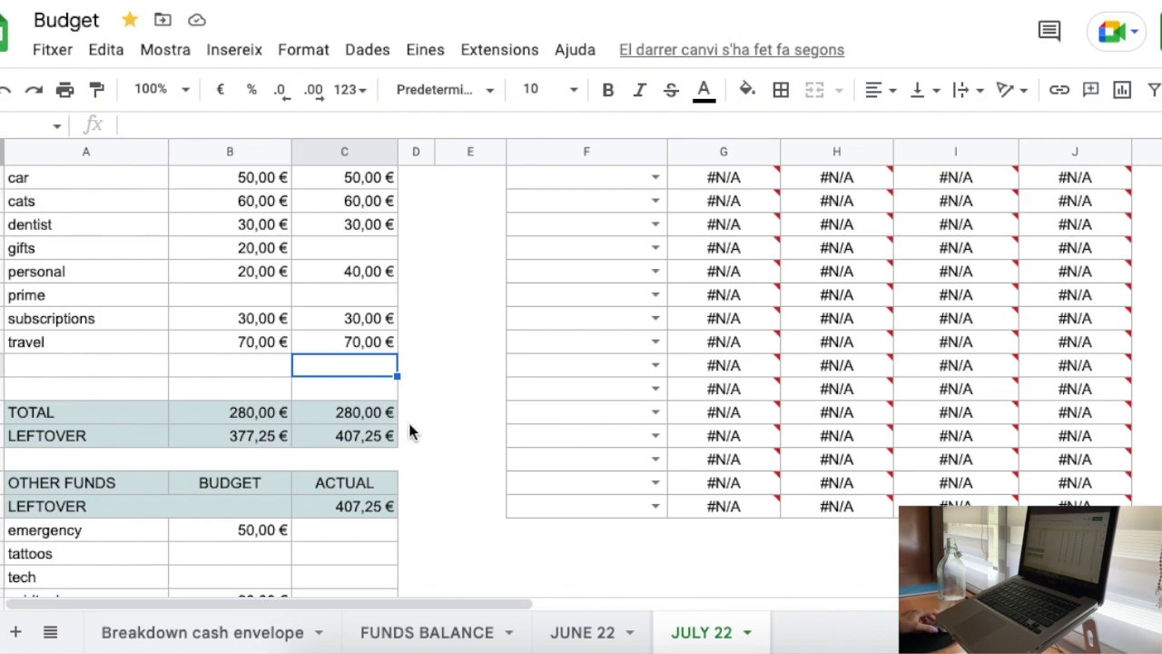
scroll(419, 429, "down", 1)
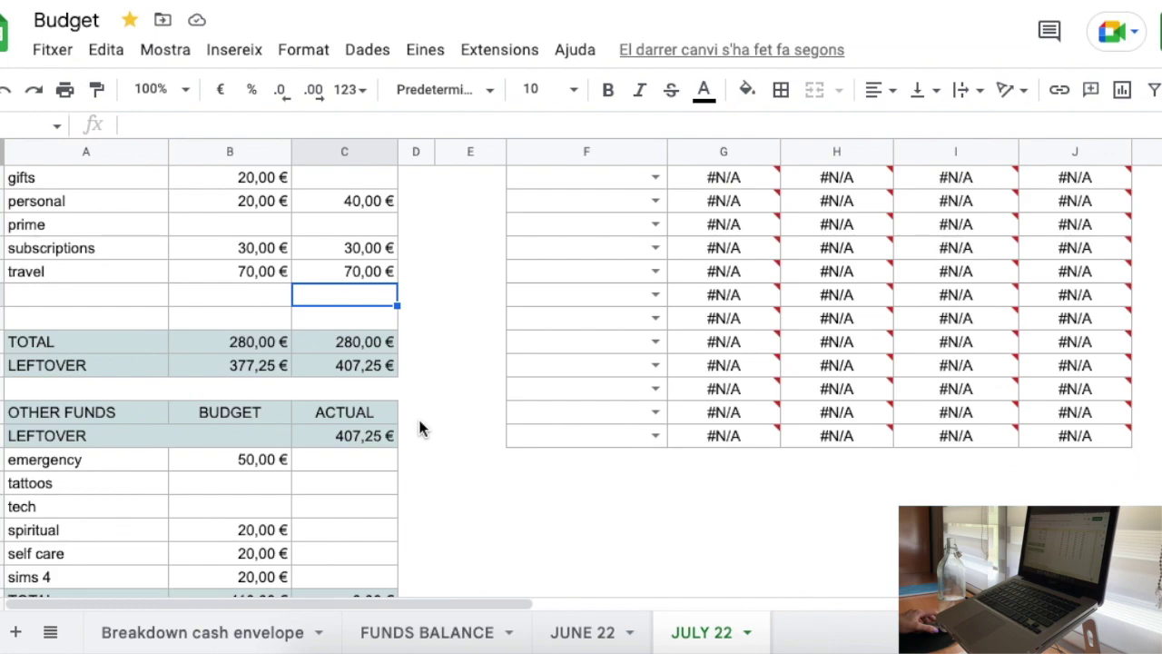
scroll(419, 428, "down", 1)
left_click(362, 439)
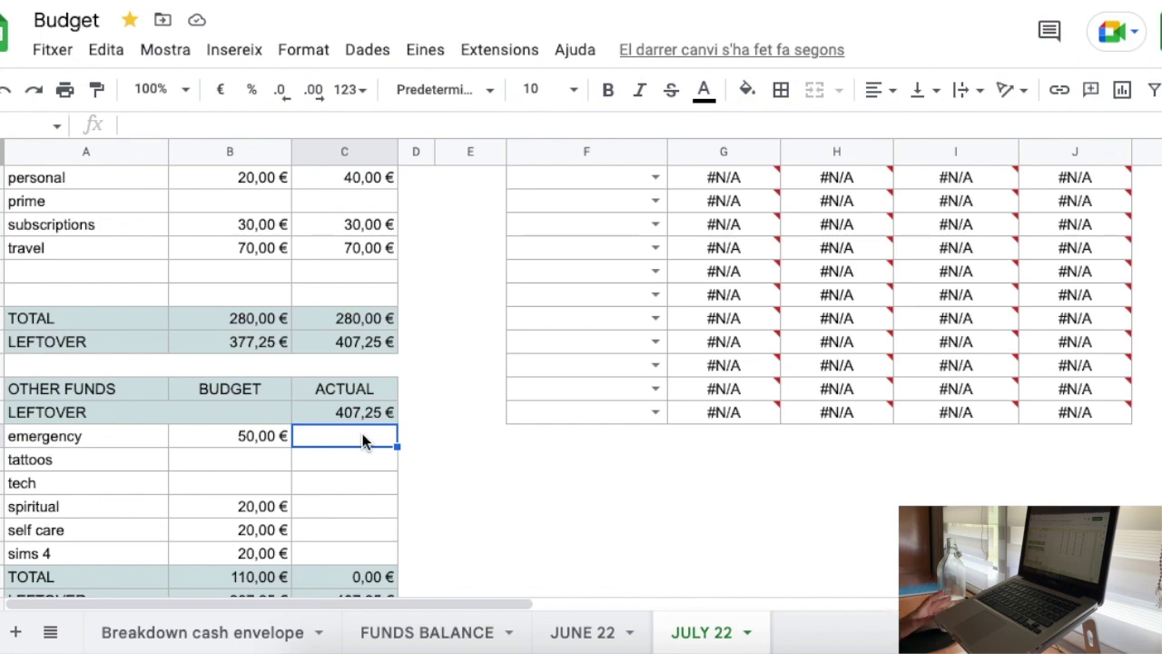
type("50")
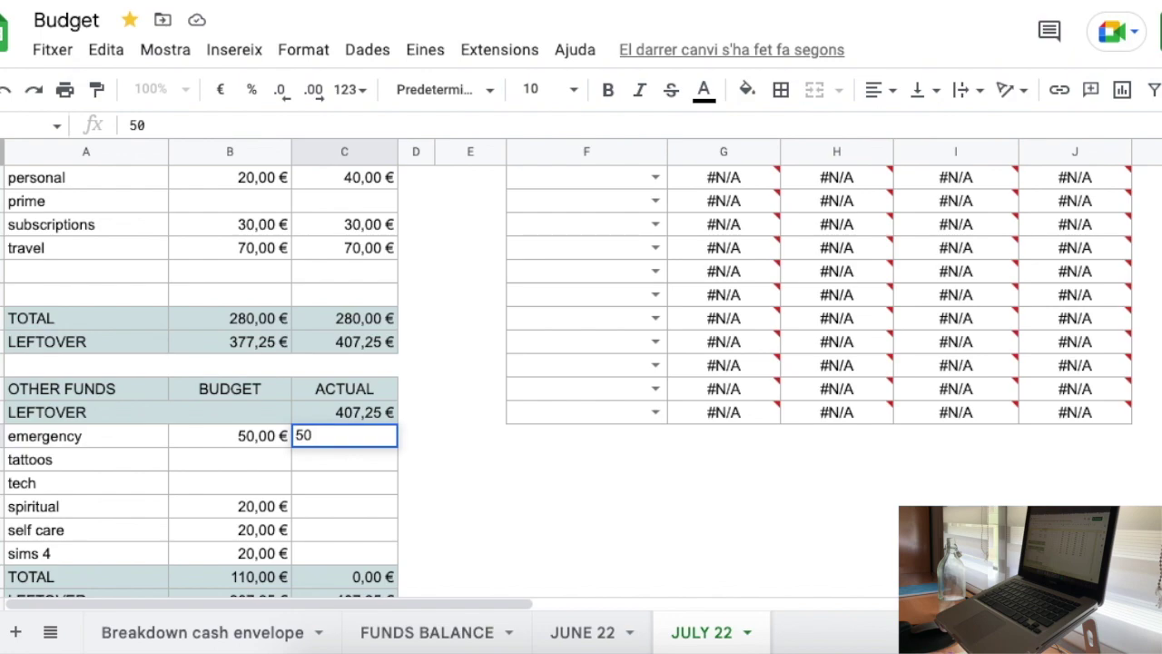
key("Return")
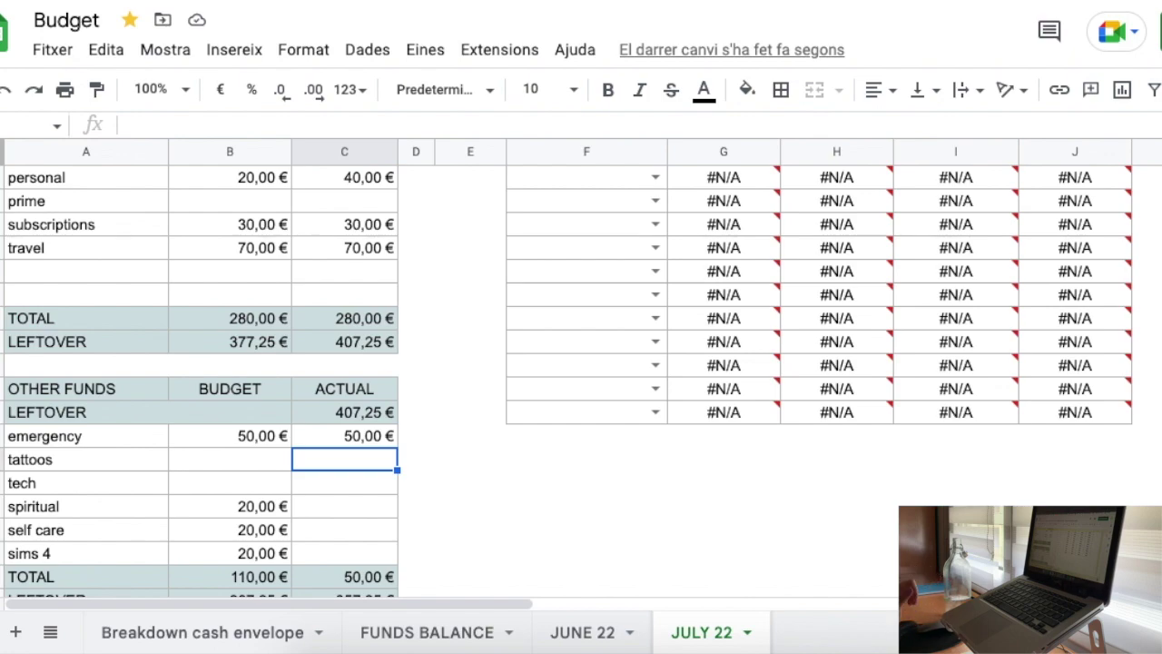
Enter actual amounts of 20 each for spiritual, self care and sims 4 in the other funds, leaving tattoos and tech empty.
left_click(344, 483)
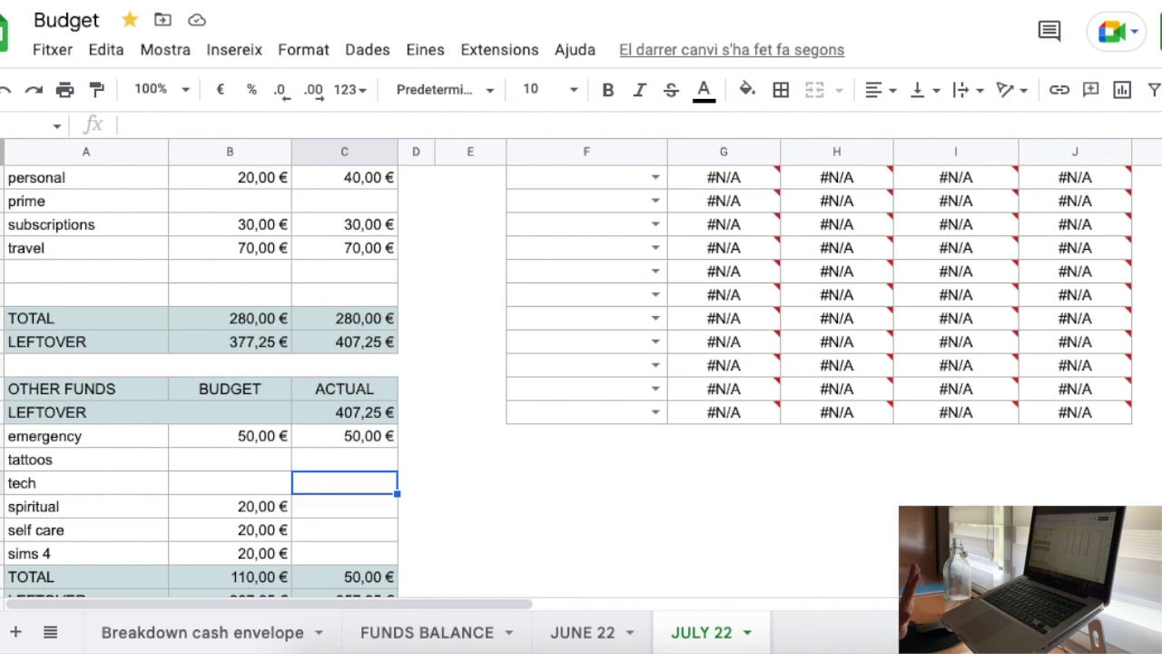
left_click(344, 507)
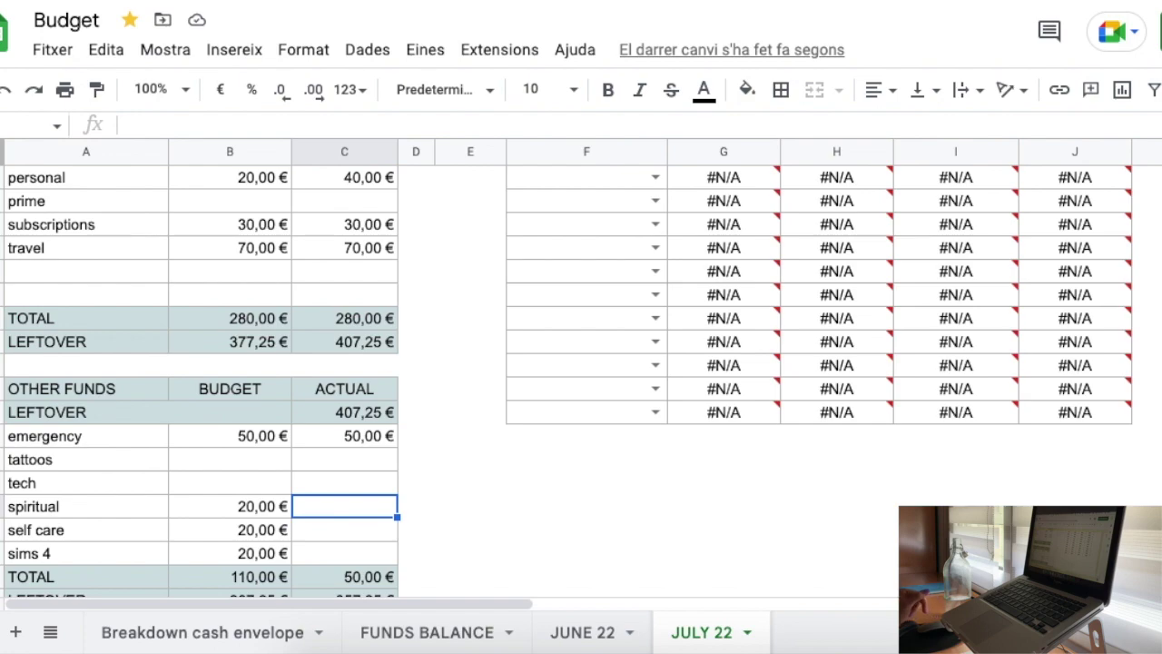
type("20")
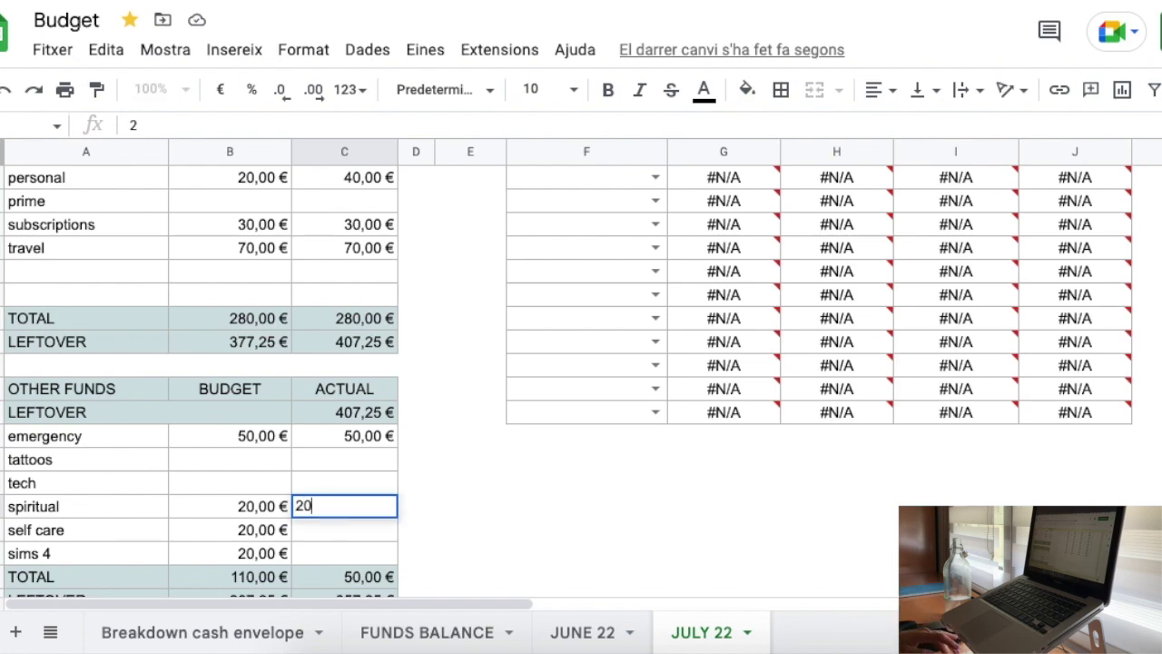
key("Return")
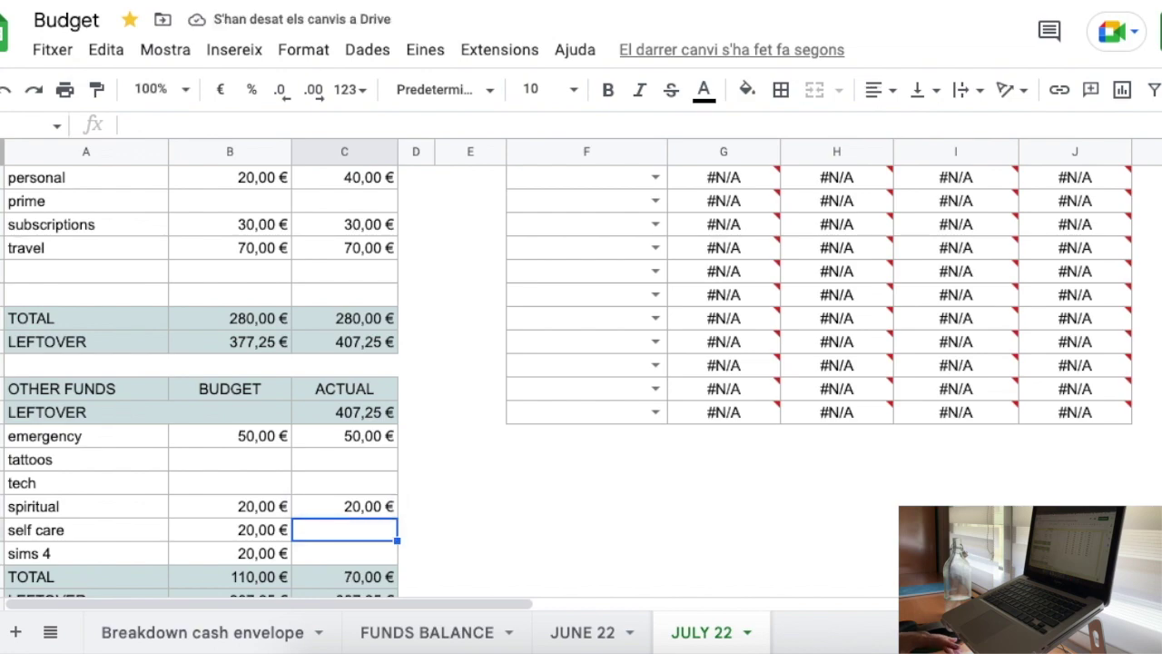
type("20")
key("Return")
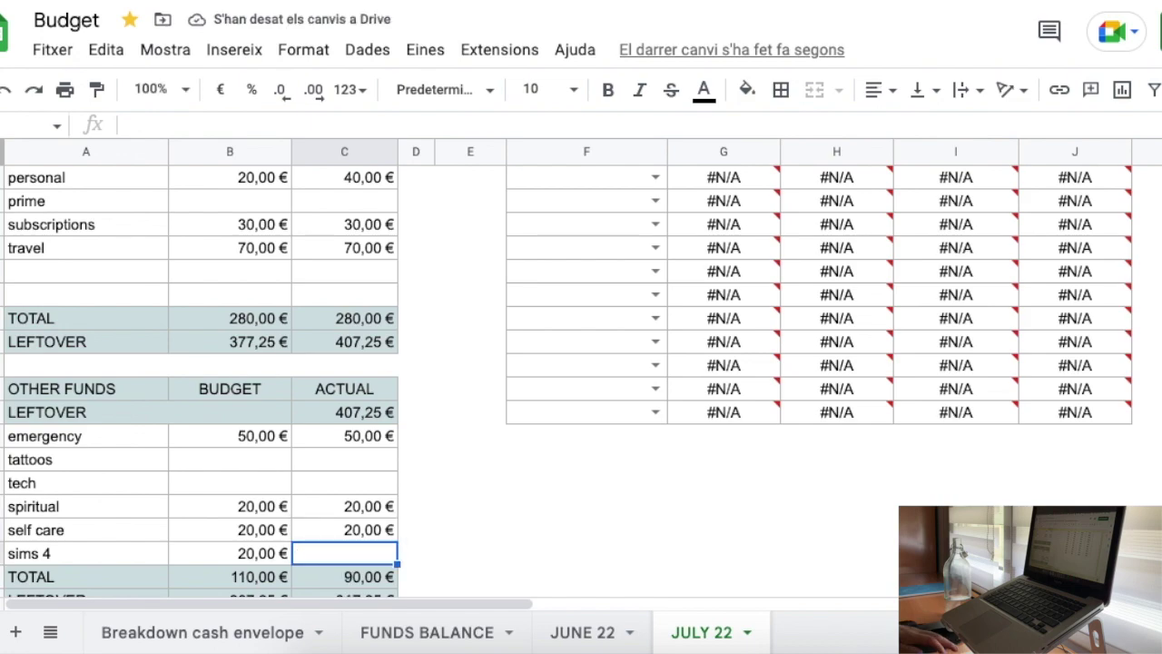
type("20")
key("Return")
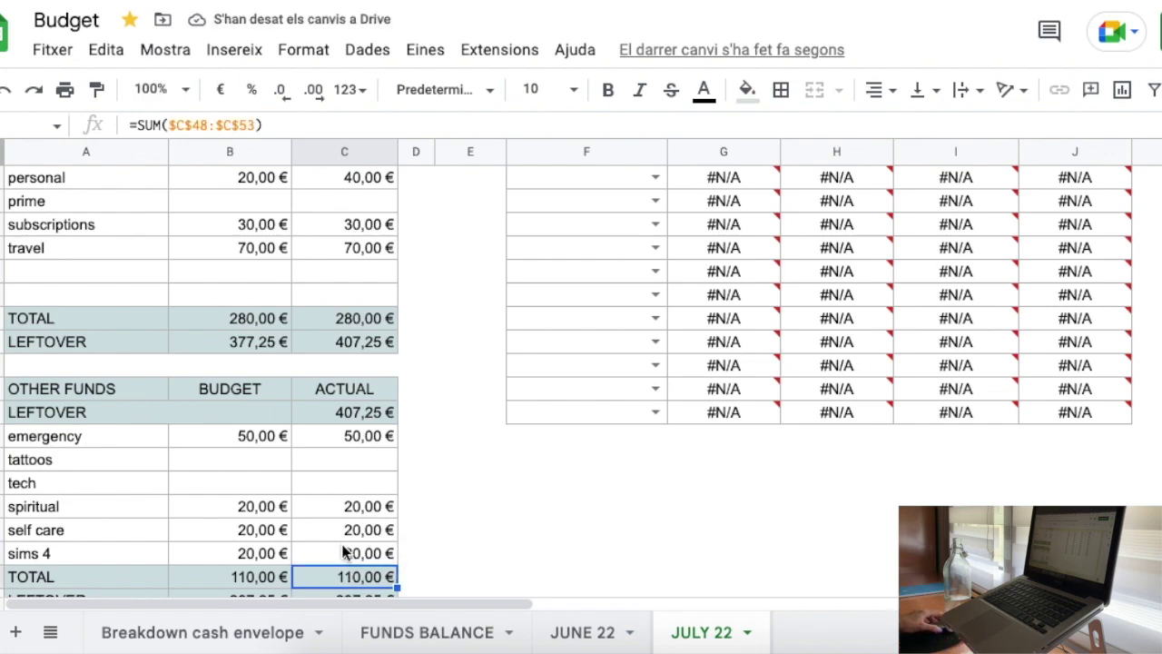
Enter the actual moving fund amounts: 50 for rent, 40 for essentials and 40 for internet.
scroll(474, 481, "down", 1)
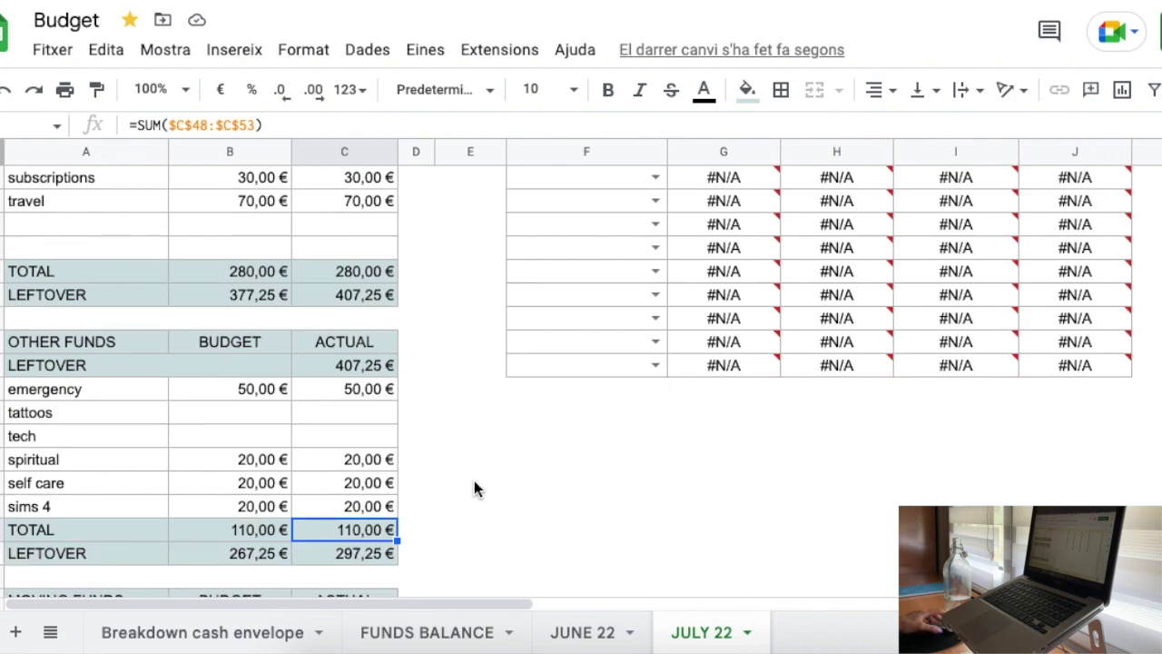
scroll(474, 488, "down", 1)
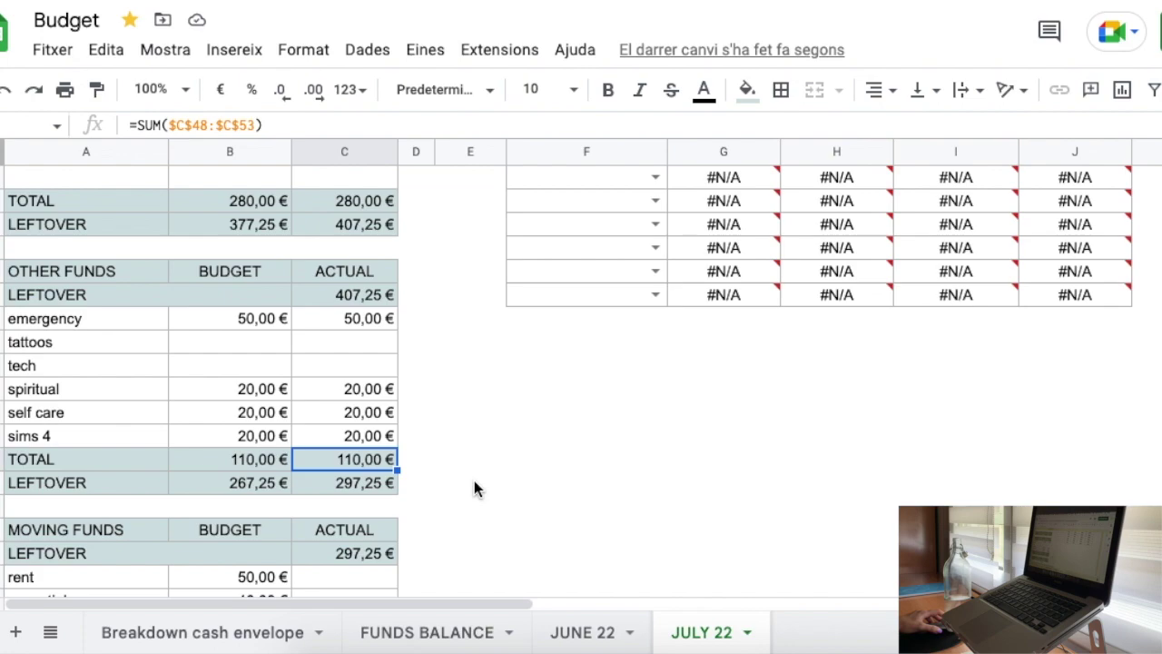
scroll(474, 488, "down", 1)
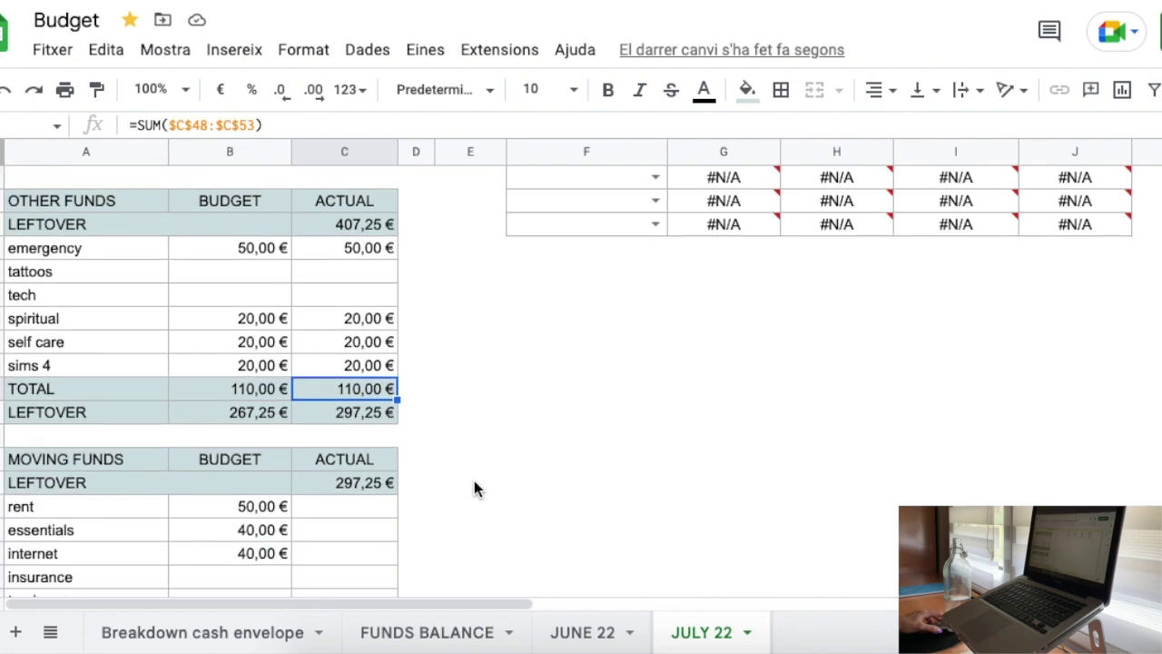
scroll(473, 488, "down", 1)
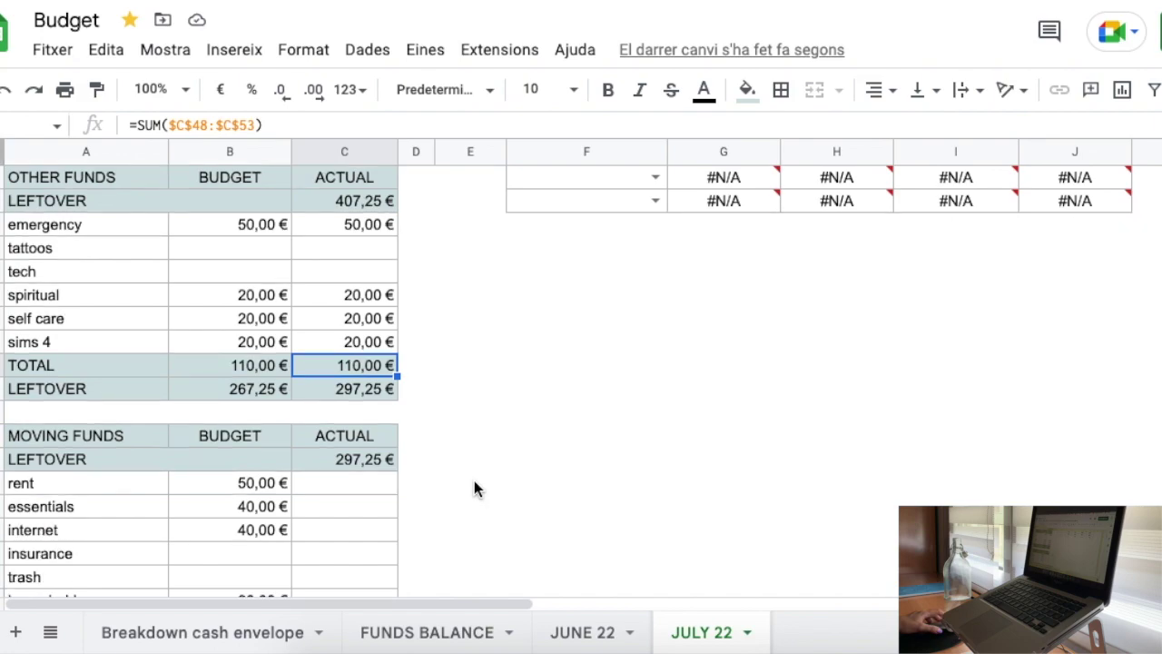
scroll(474, 489, "down", 2)
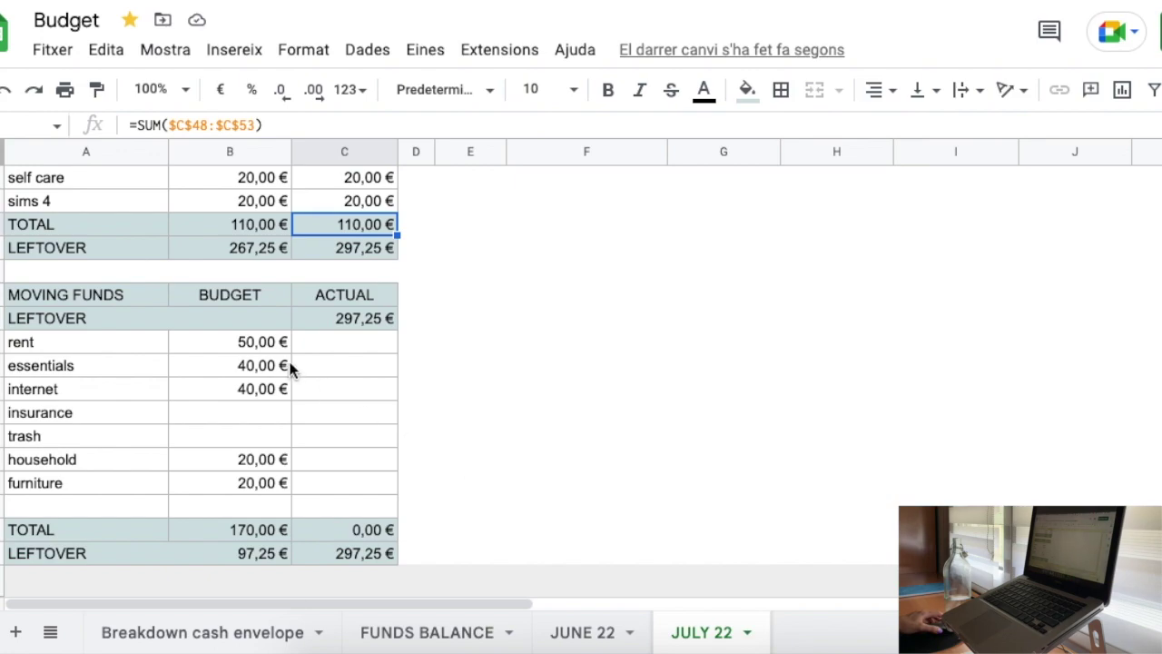
left_click(363, 352)
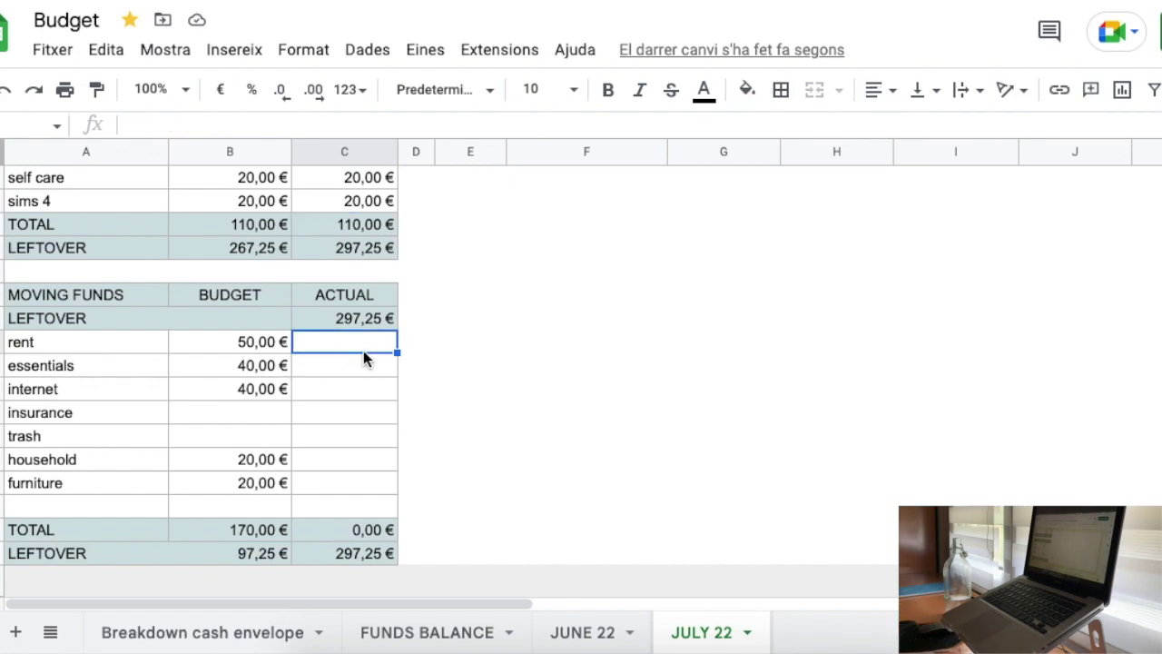
type("50")
key("Return")
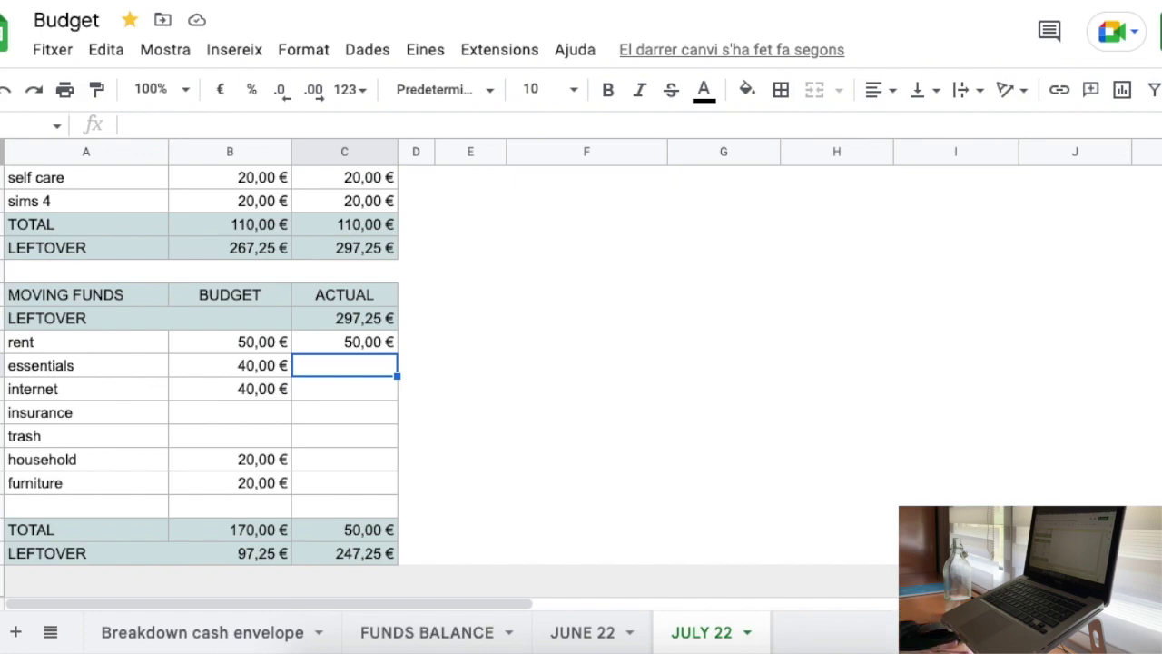
type("40")
key("Return")
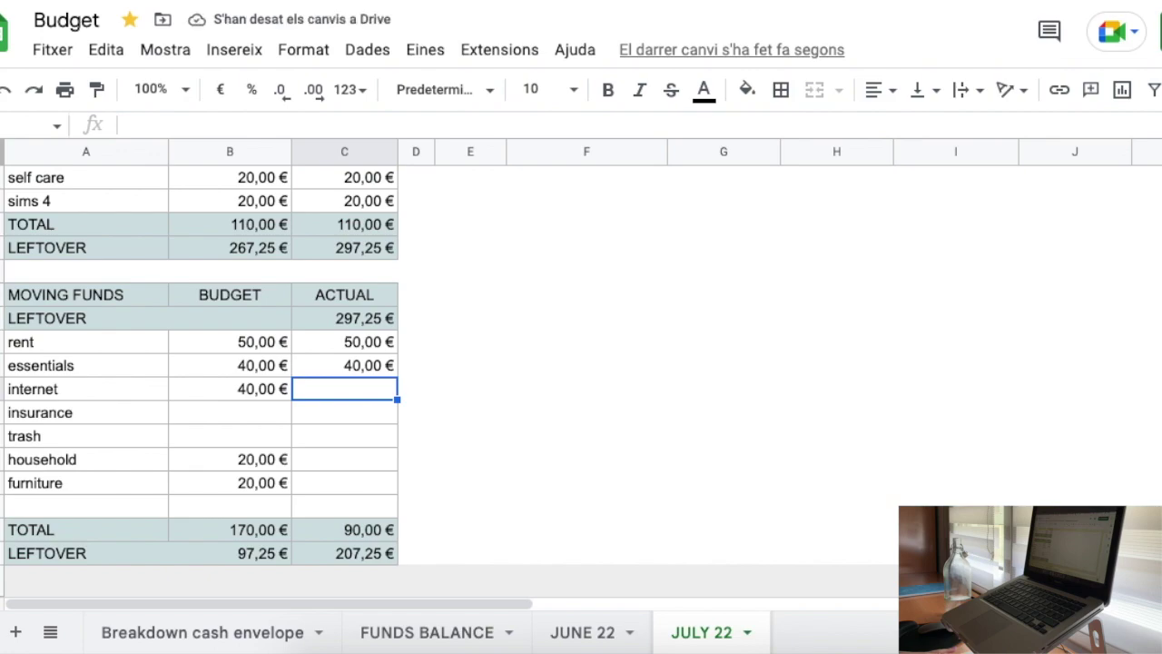
type("40")
key("Return")
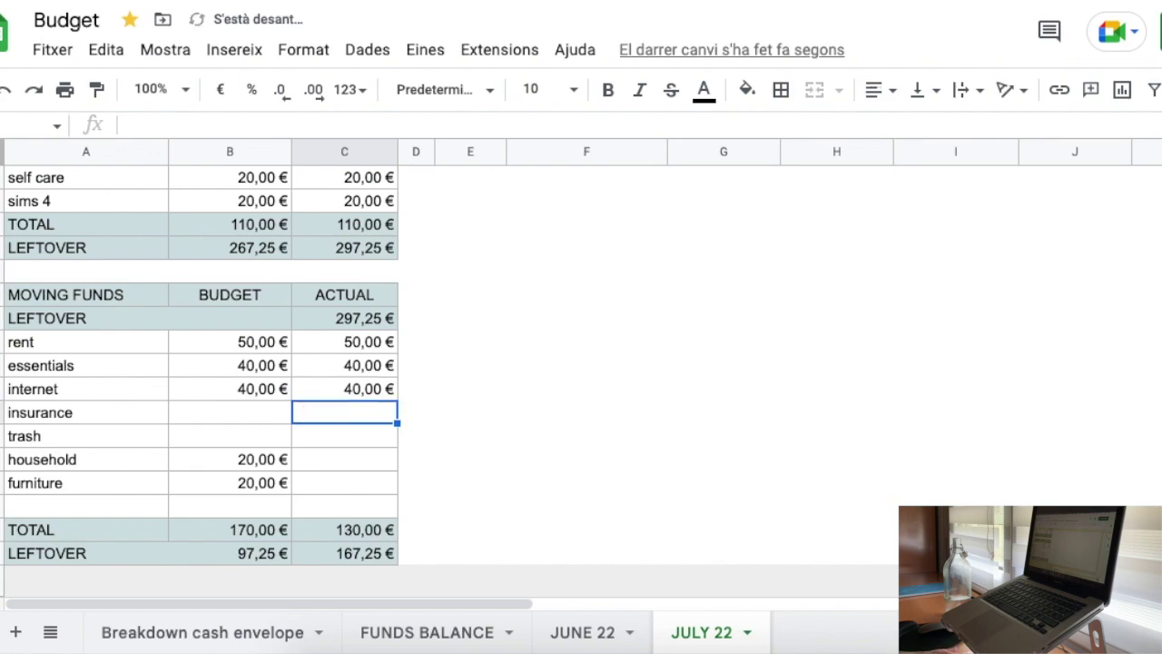
Enter 20 as the actual household amount in the moving funds, leaving insurance and trash empty.
left_click(344, 459)
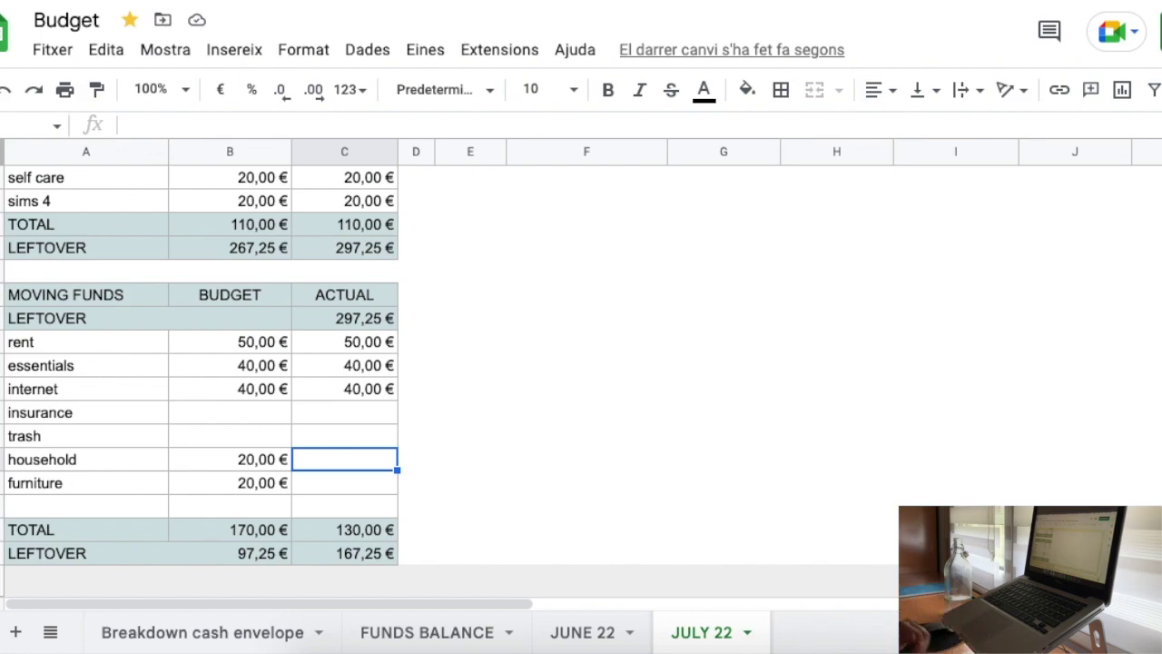
type("20")
key("Return")
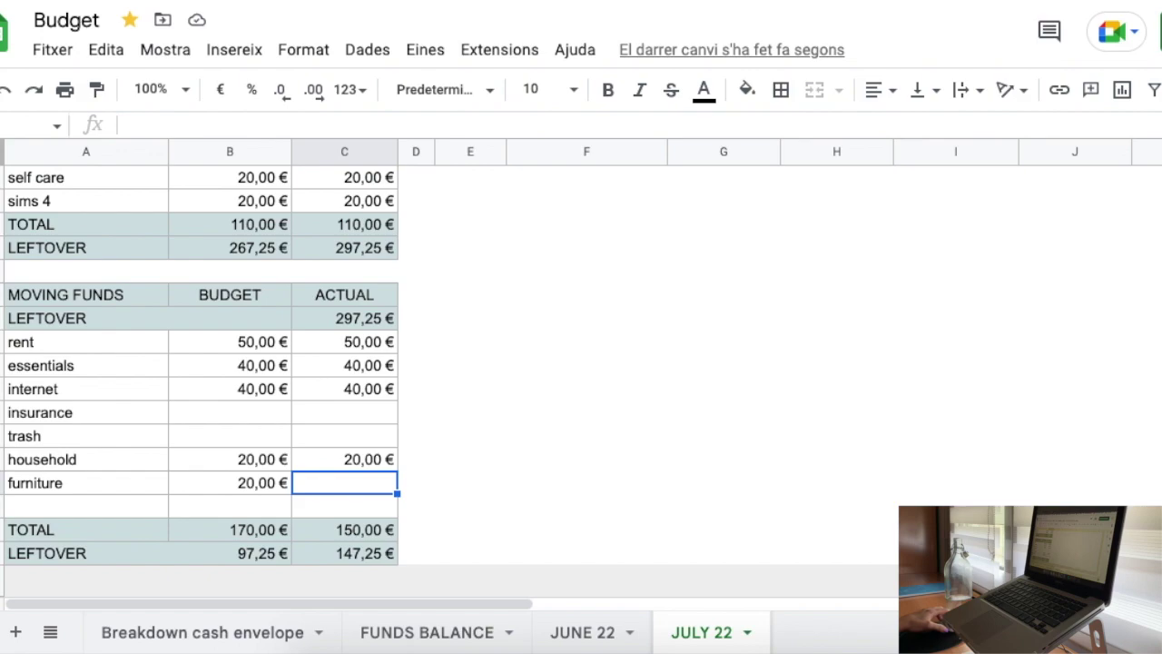
Set the actual rent amount in the moving funds to 100.
left_click(368, 341)
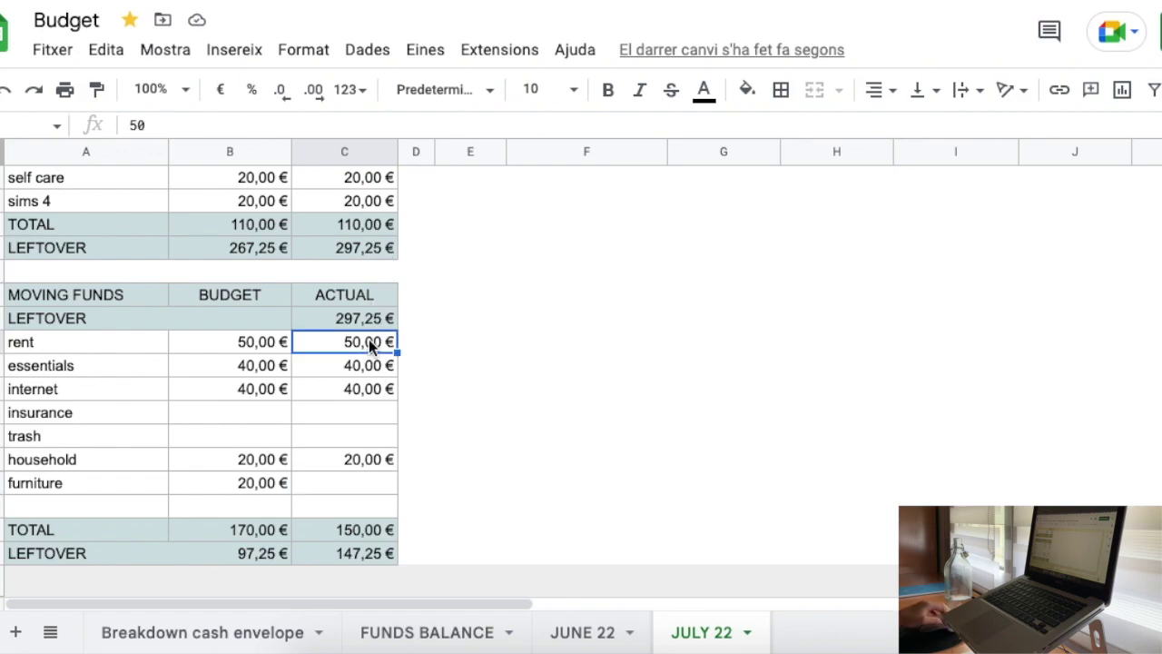
type("100")
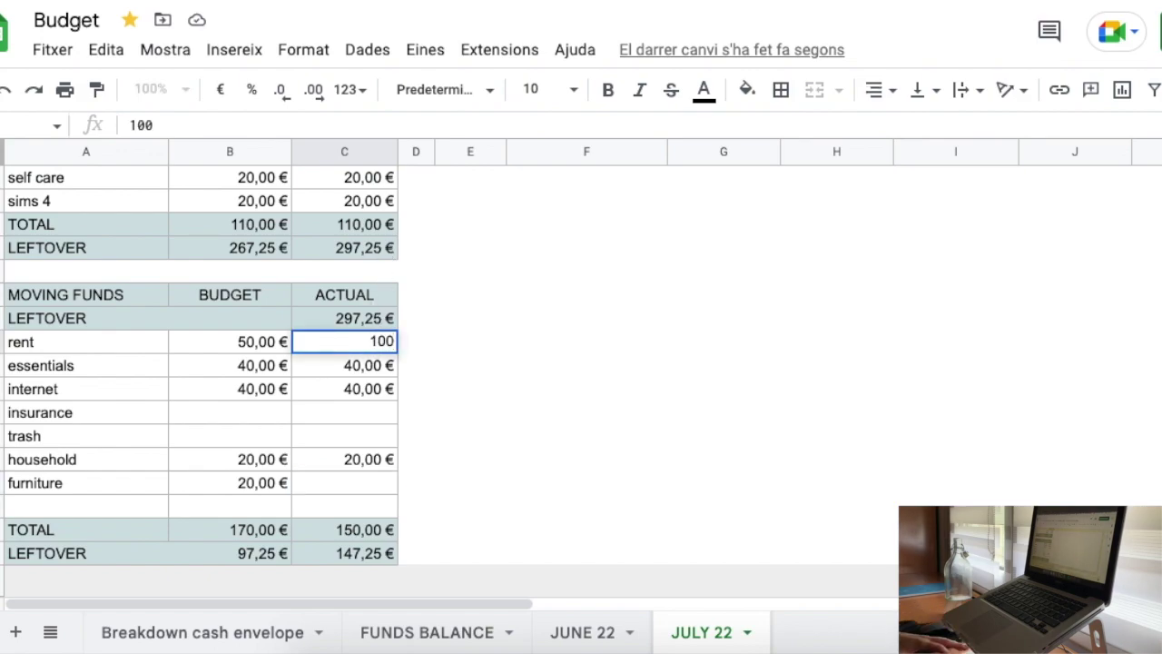
key("Return")
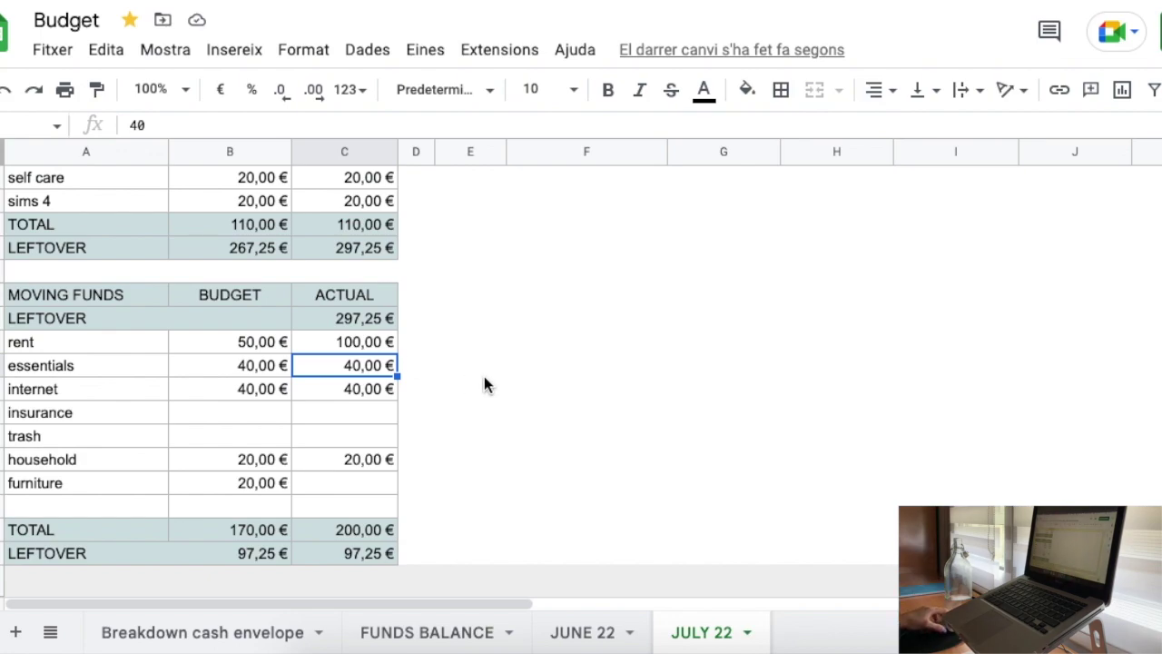
Set the actual personal amount in the sinking funds to 50.
scroll(484, 380, "down", 1)
scroll(484, 379, "up", 5)
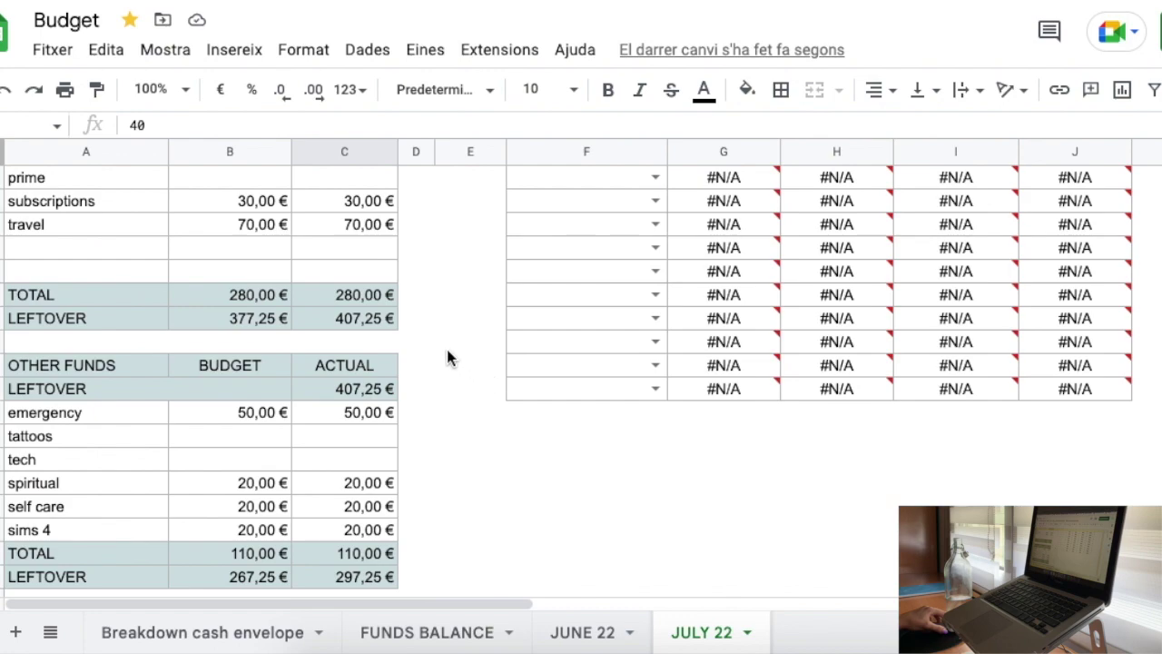
scroll(447, 357, "up", 3)
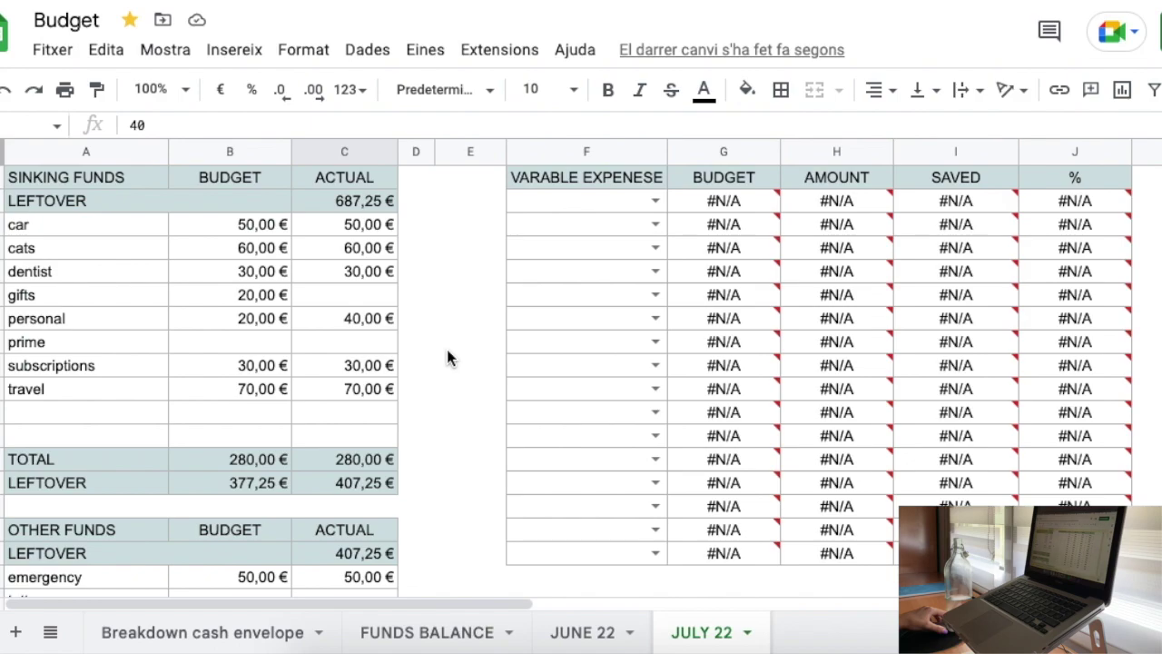
left_click(367, 317)
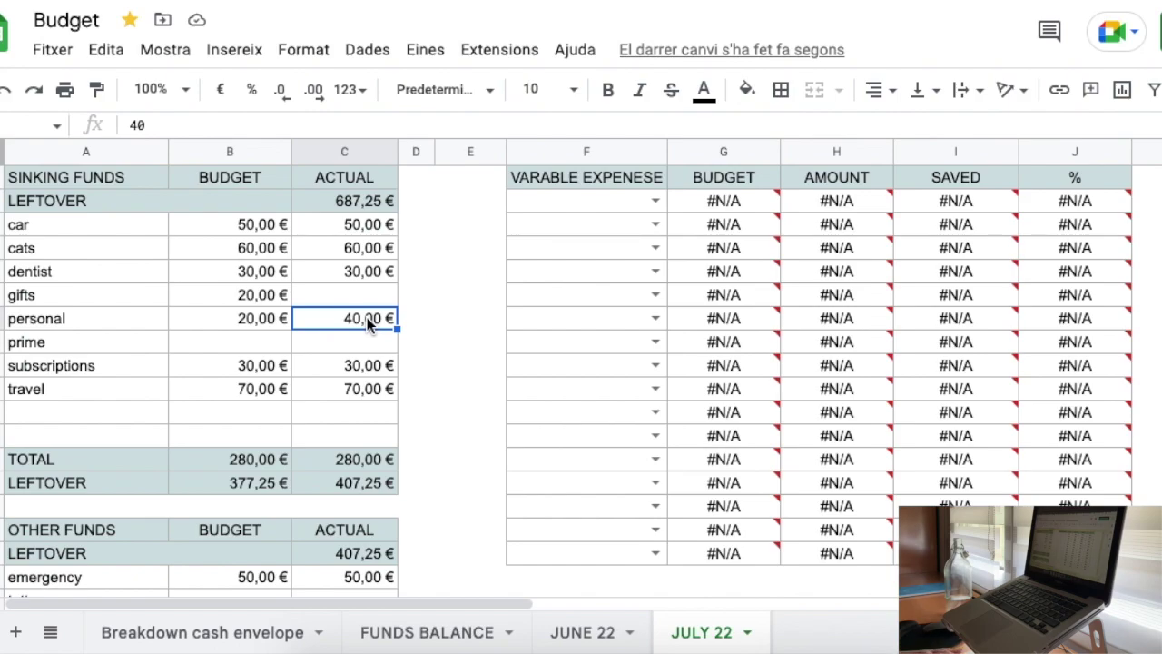
type("50")
key("Return")
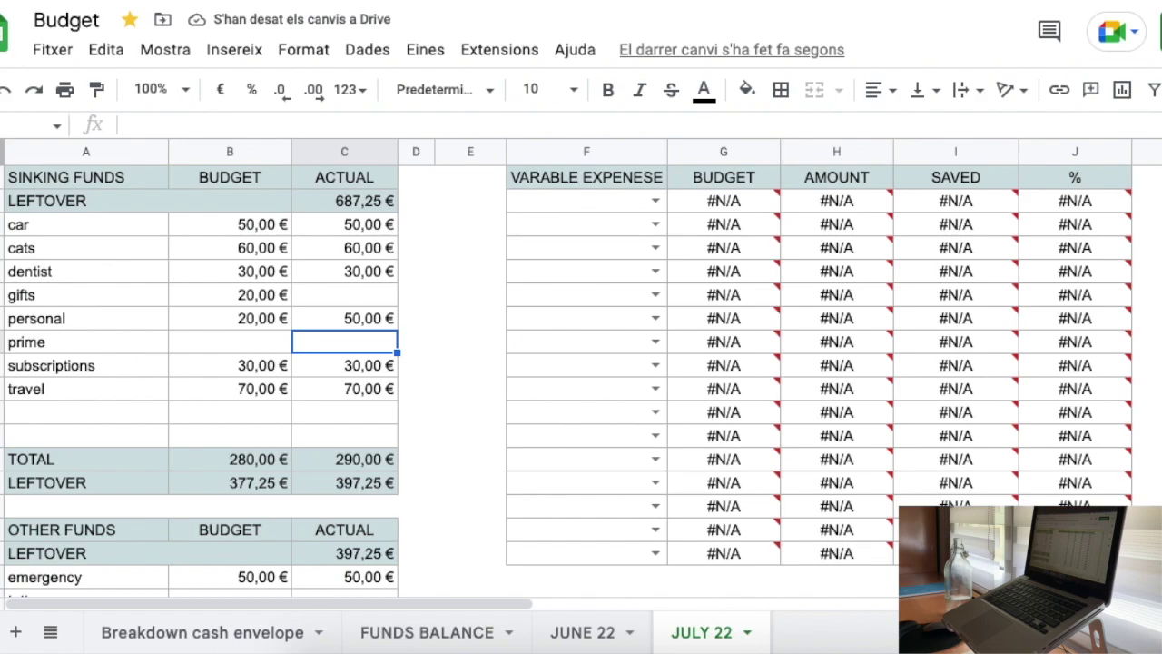
Set the actual travel amount in the July sinking funds to 100.
scroll(365, 327, "down", 8)
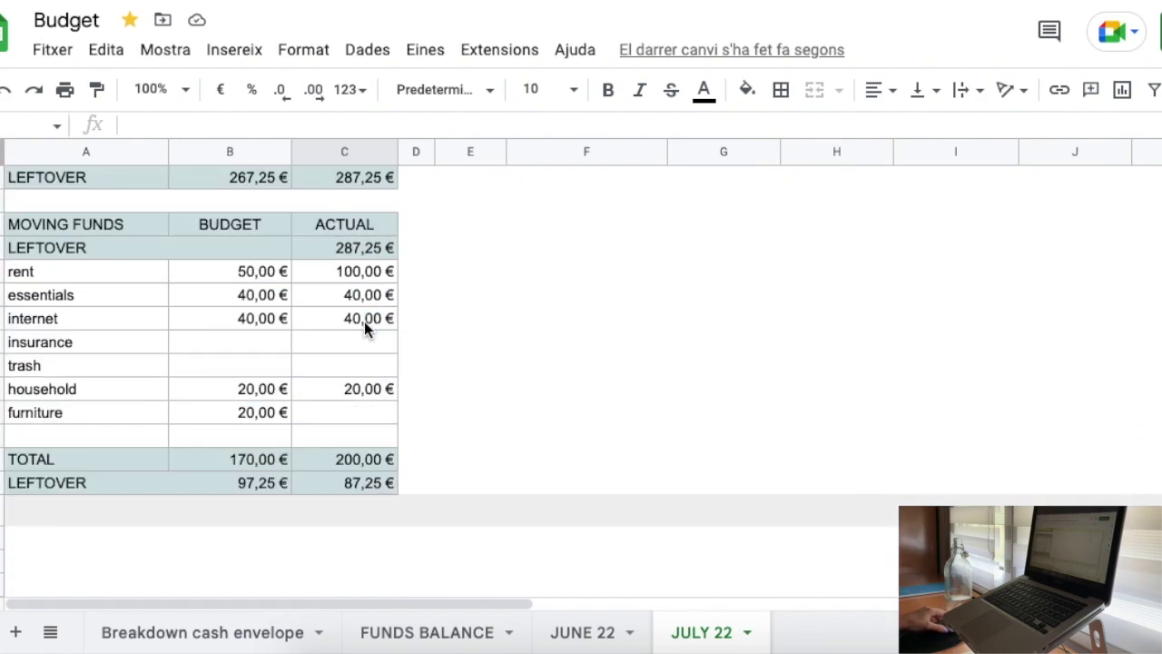
scroll(364, 321, "up", 8)
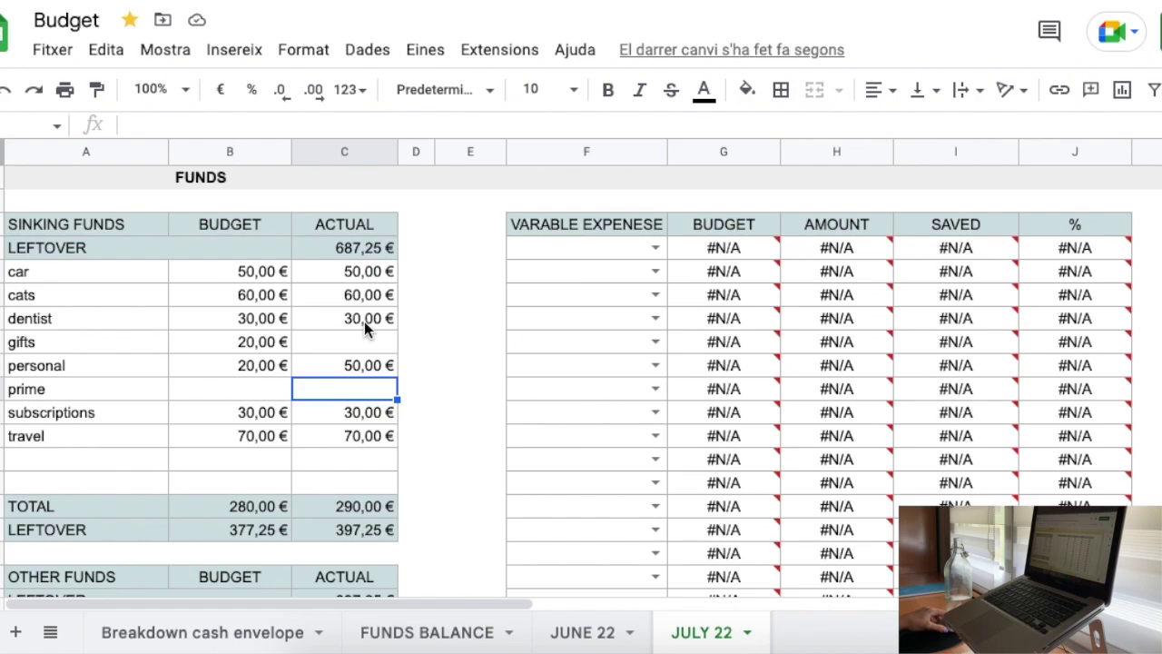
scroll(364, 321, "up", 8)
scroll(365, 323, "down", 3)
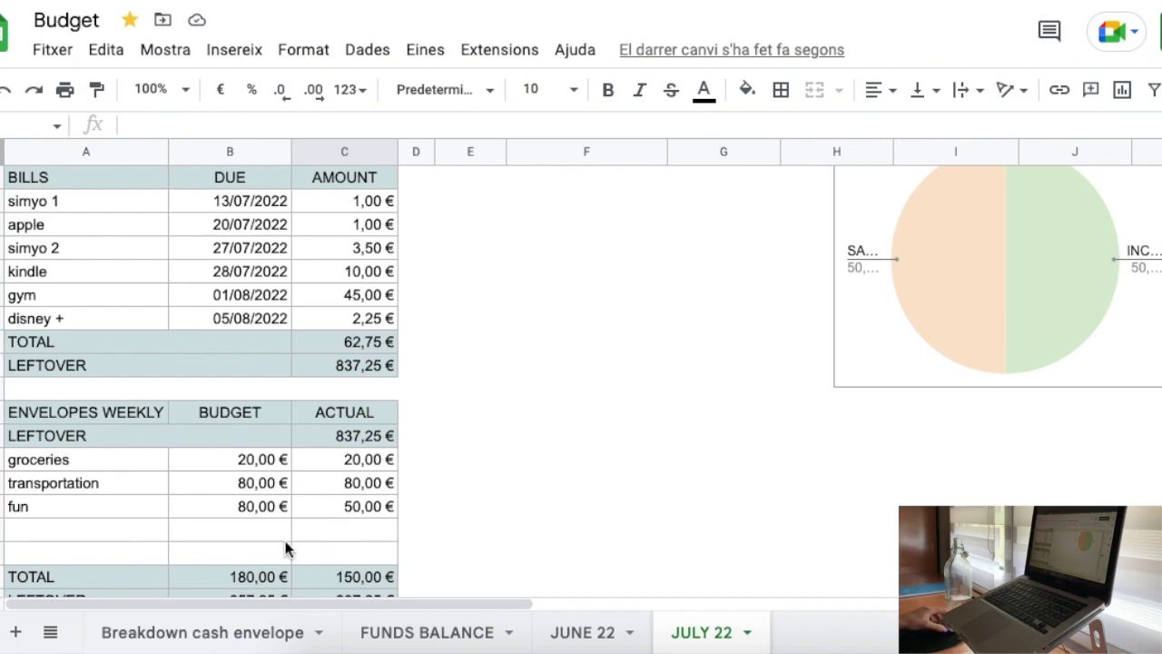
scroll(343, 526, "down", 1)
scroll(344, 527, "down", 6)
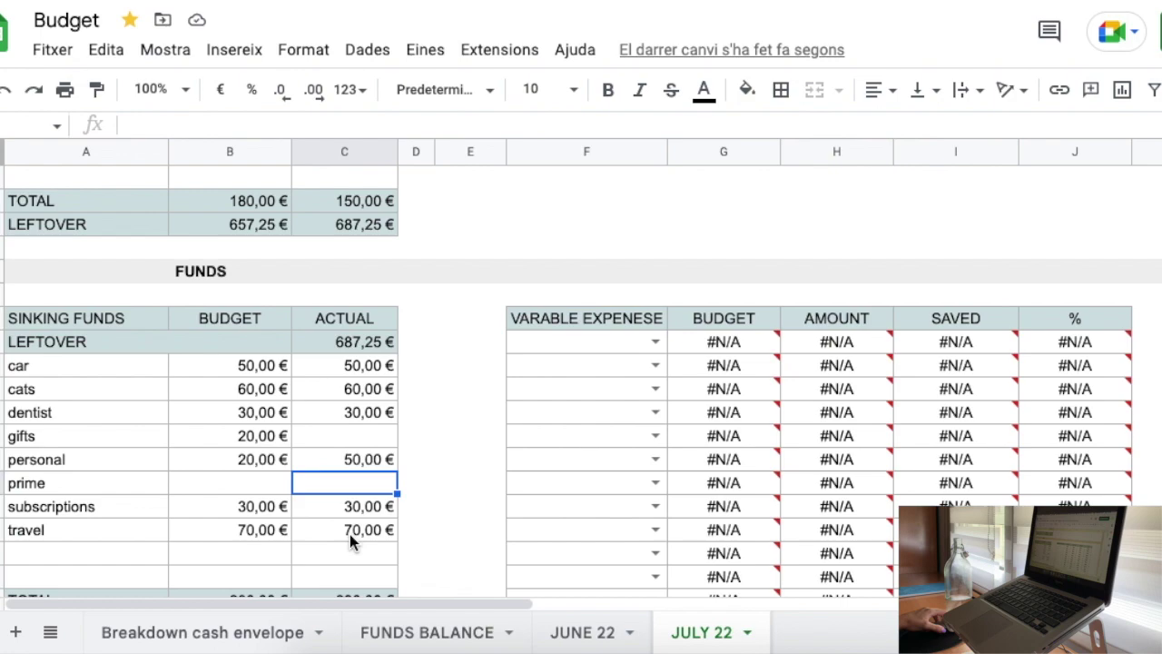
left_click(350, 536)
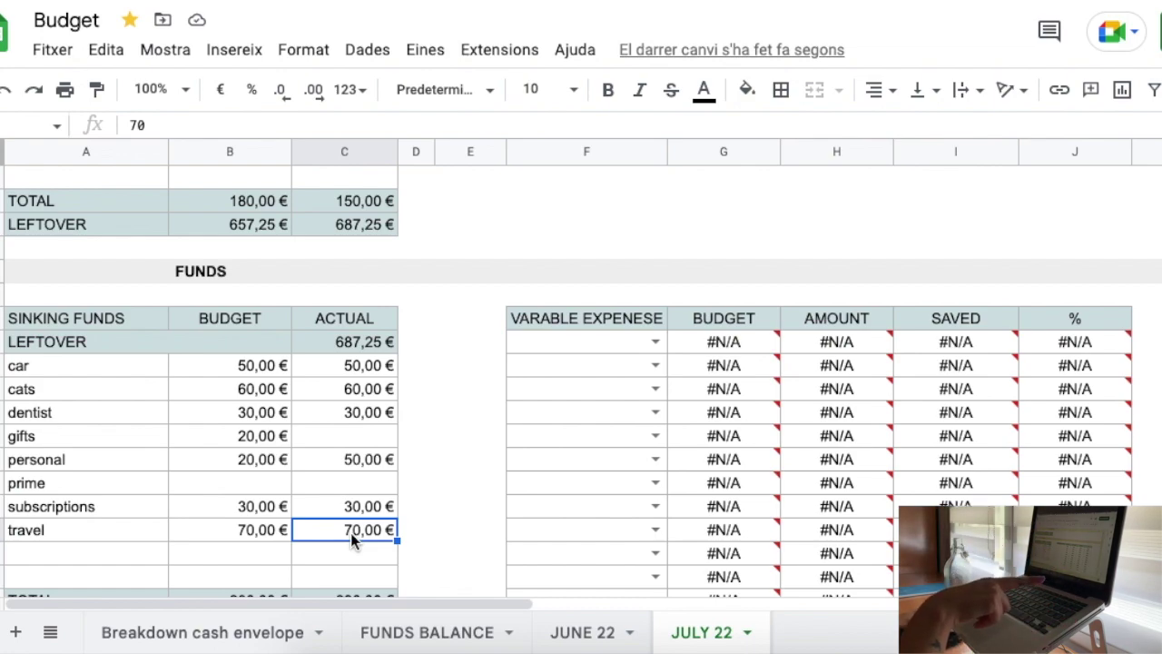
type("10")
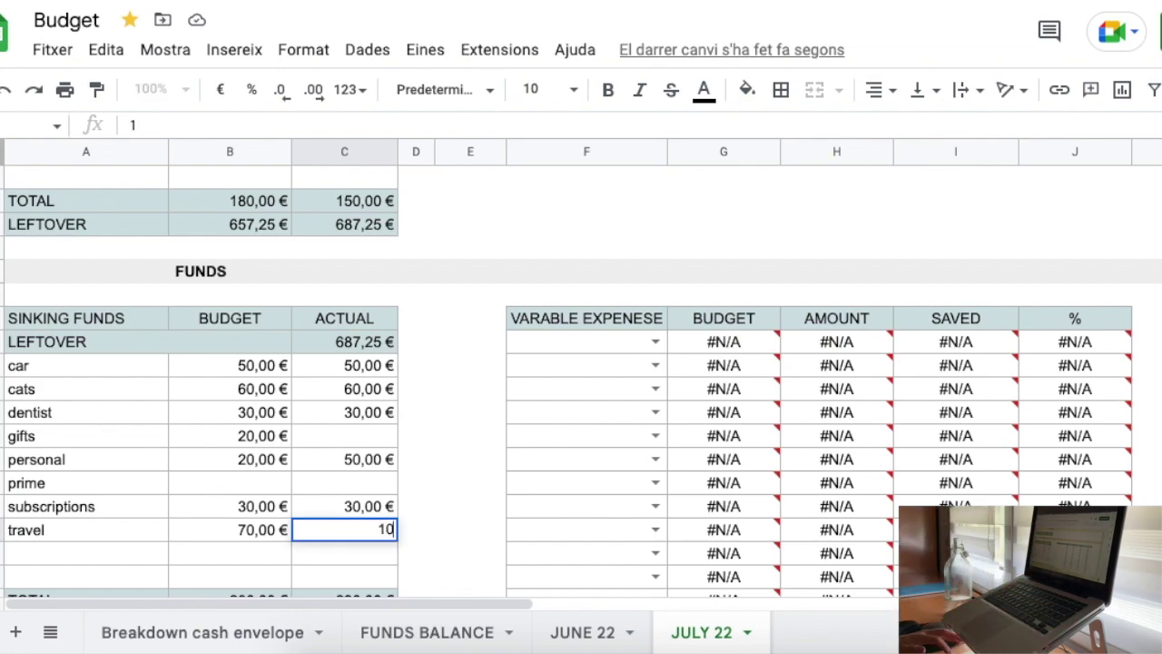
type("0")
key("Return")
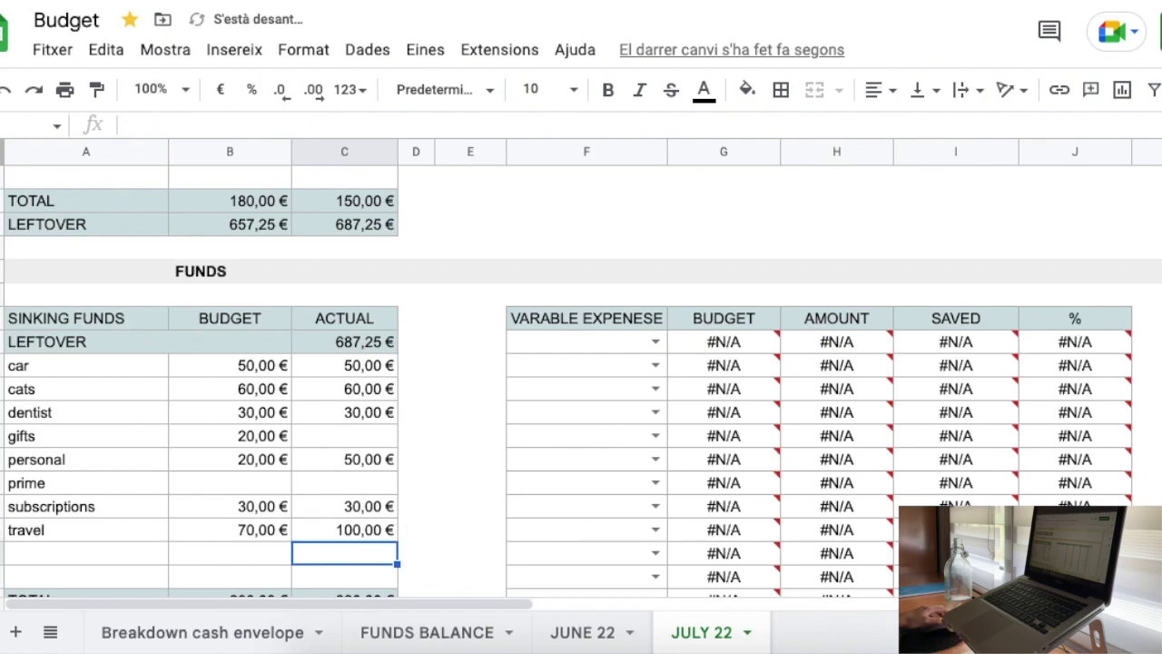
In the cash envelope breakdown sheet, enter groceries with one 20€ bill and fun with one 50€ bill.
scroll(311, 471, "down", 6)
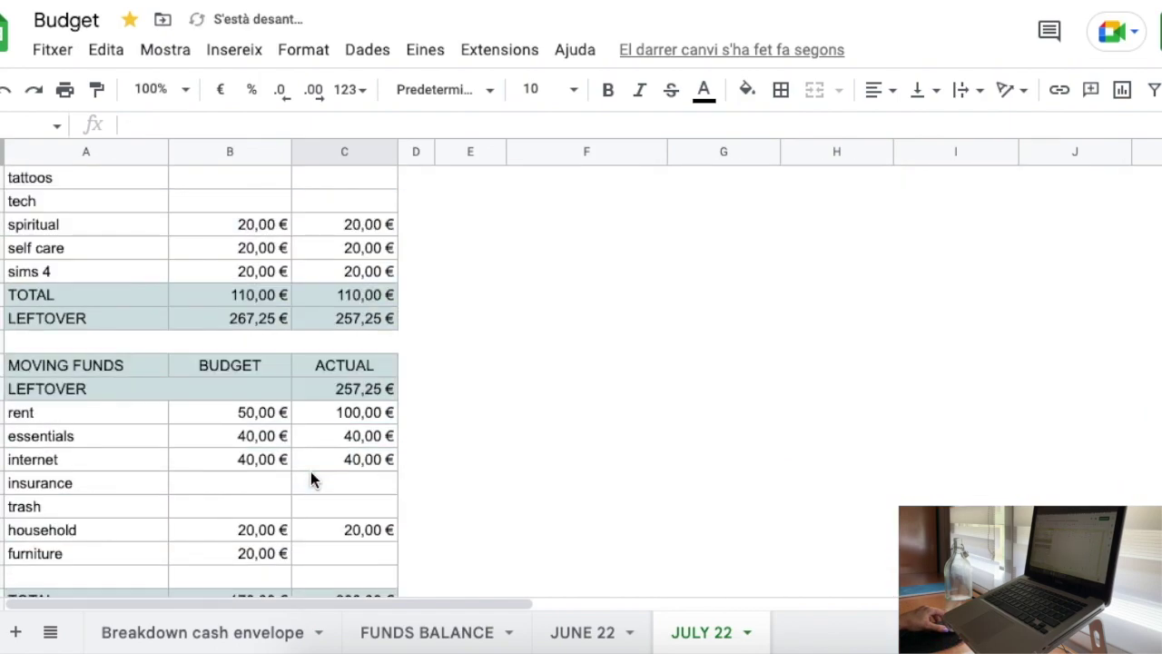
scroll(310, 471, "down", 3)
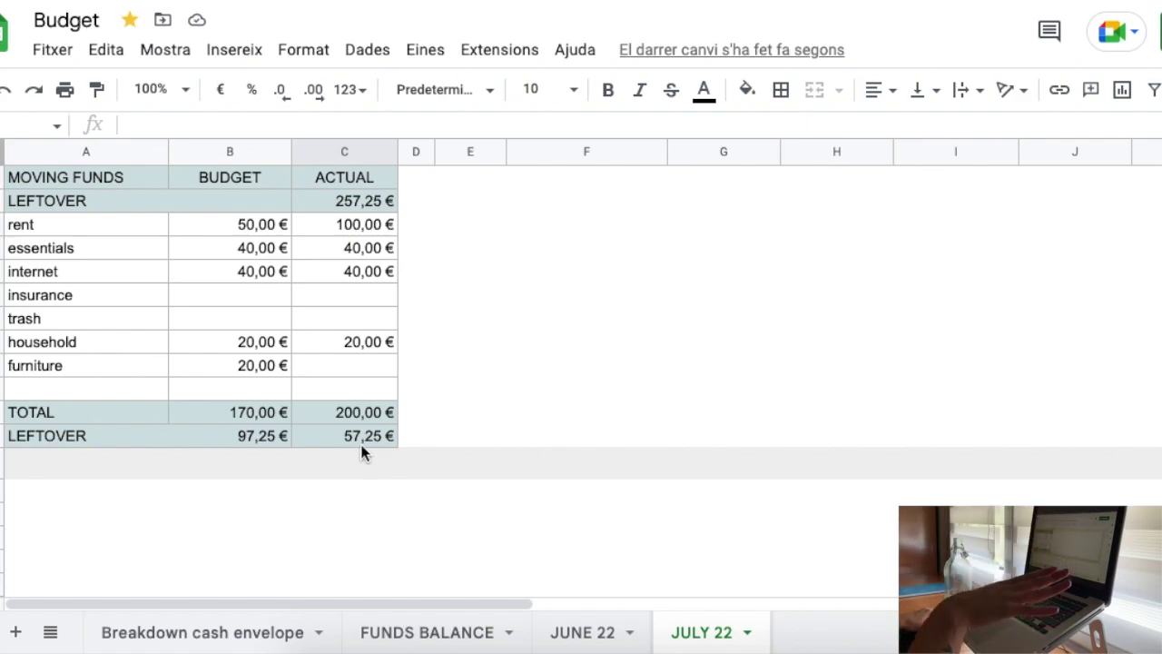
scroll(484, 404, "up", 10)
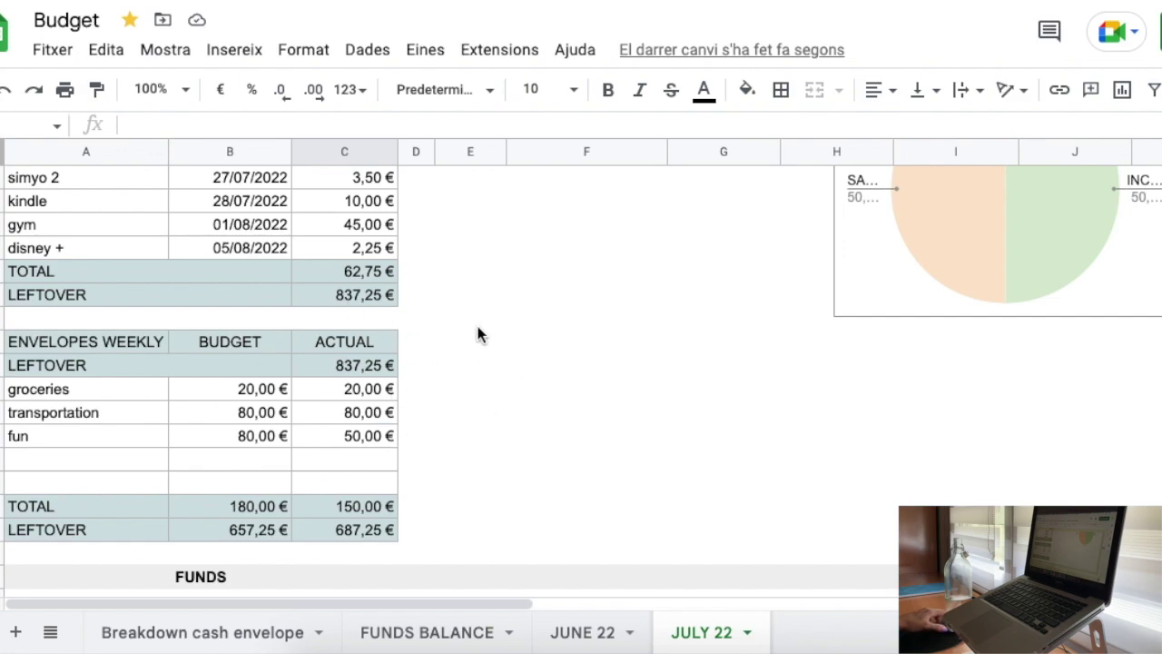
left_click(209, 633)
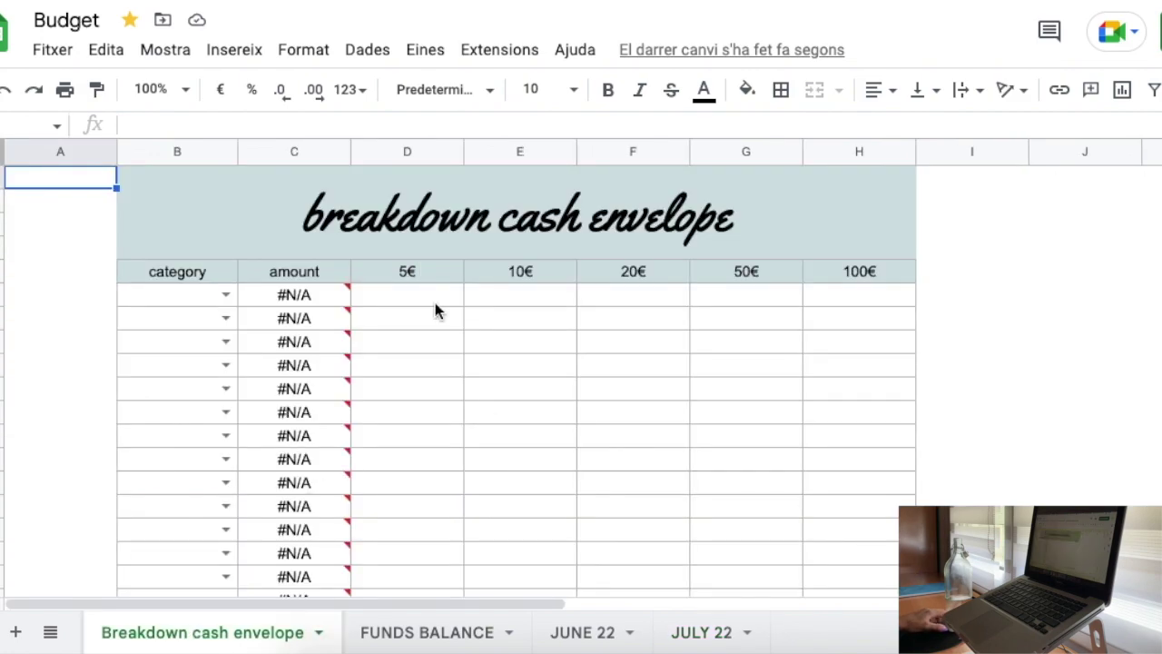
left_click(633, 295)
type("1")
left_click(768, 317)
type("1")
Add transportation as the third category in the breakdown and allocate four 20€ bills to it.
left_click(225, 341)
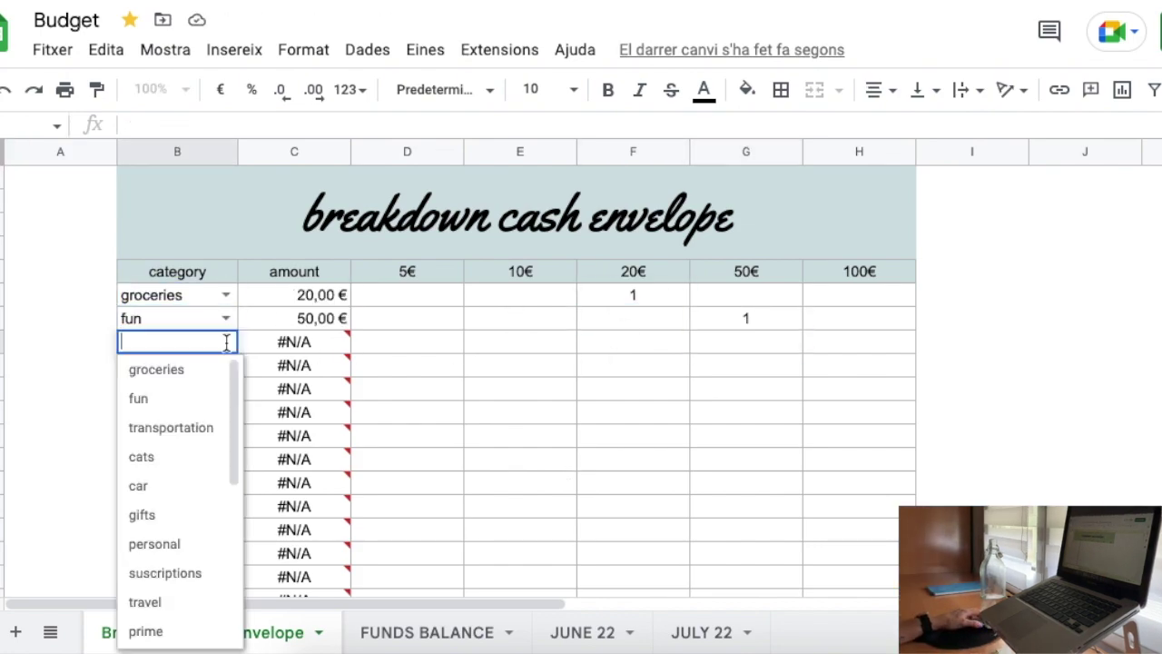
left_click(172, 425)
left_click_drag(294, 318, 347, 440)
double_click(294, 342)
left_click(632, 341)
type("4")
Add cats to the breakdown with one 50€ bill and one 10€ bill.
left_click(225, 365)
left_click(746, 365)
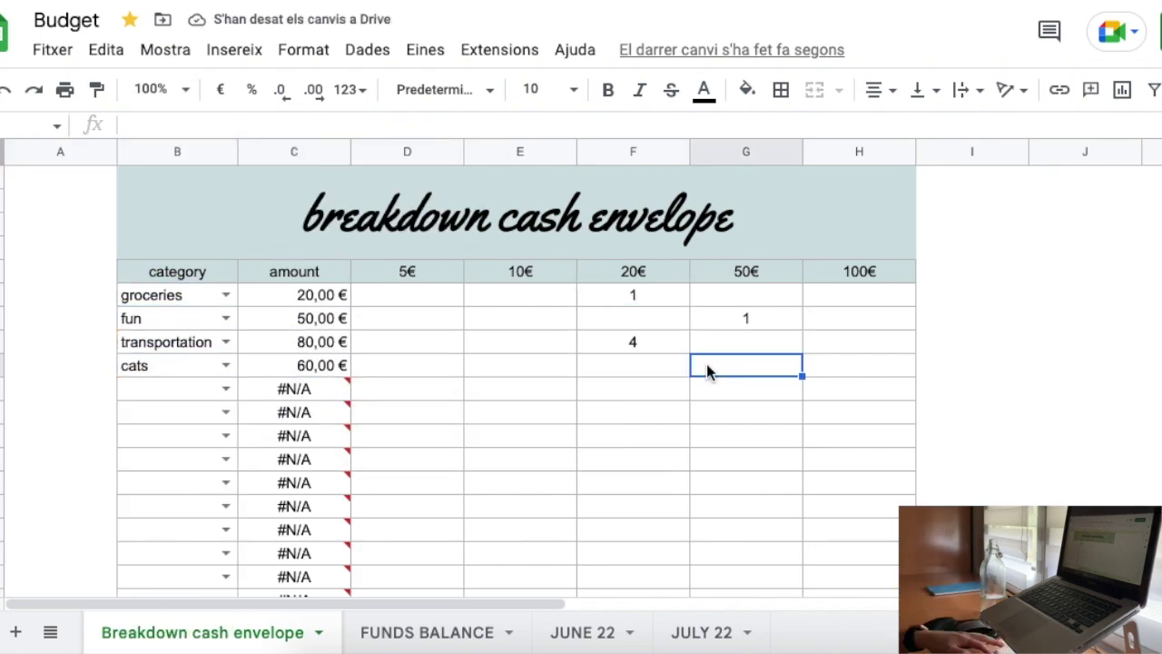
type("1")
left_click(520, 365)
Add the car and personal categories to the breakdown with one 50€ bill each.
left_click(225, 388)
left_click(186, 532)
left_click(746, 388)
type("1")
left_click(202, 626)
left_click(746, 412)
type("1")
Choose suscriptions as the next category and make its amount formula look up the range 'JULY 22'!A23:C70.
left_click(225, 436)
left_click(282, 436)
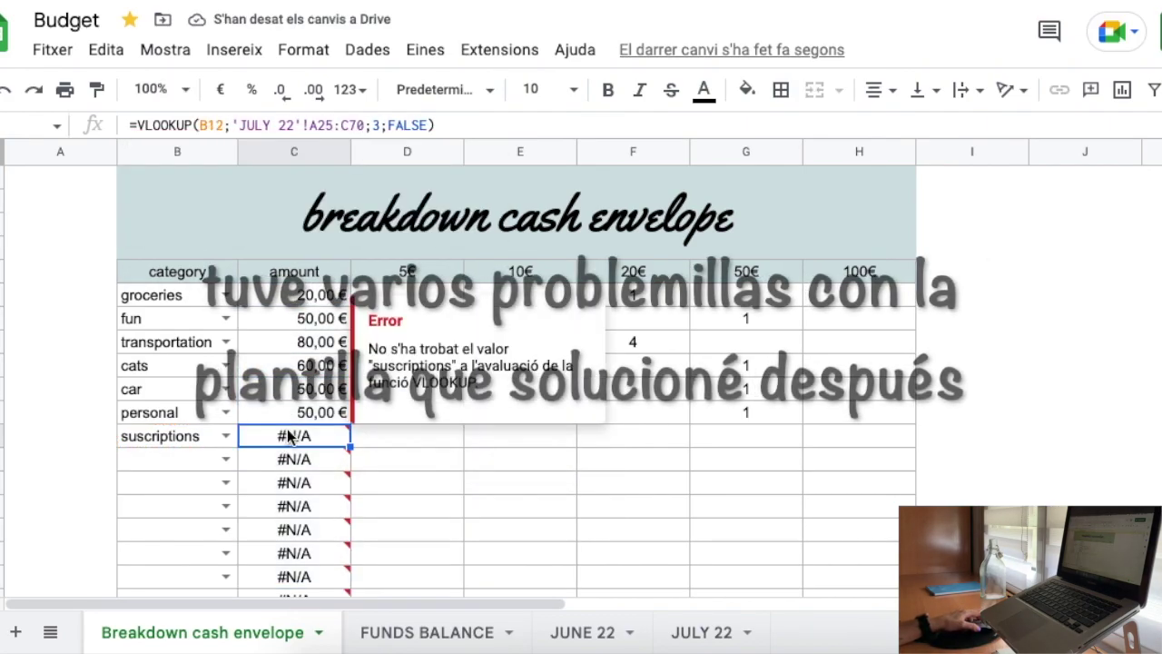
left_click(701, 632)
left_click(78, 459)
left_click(202, 632)
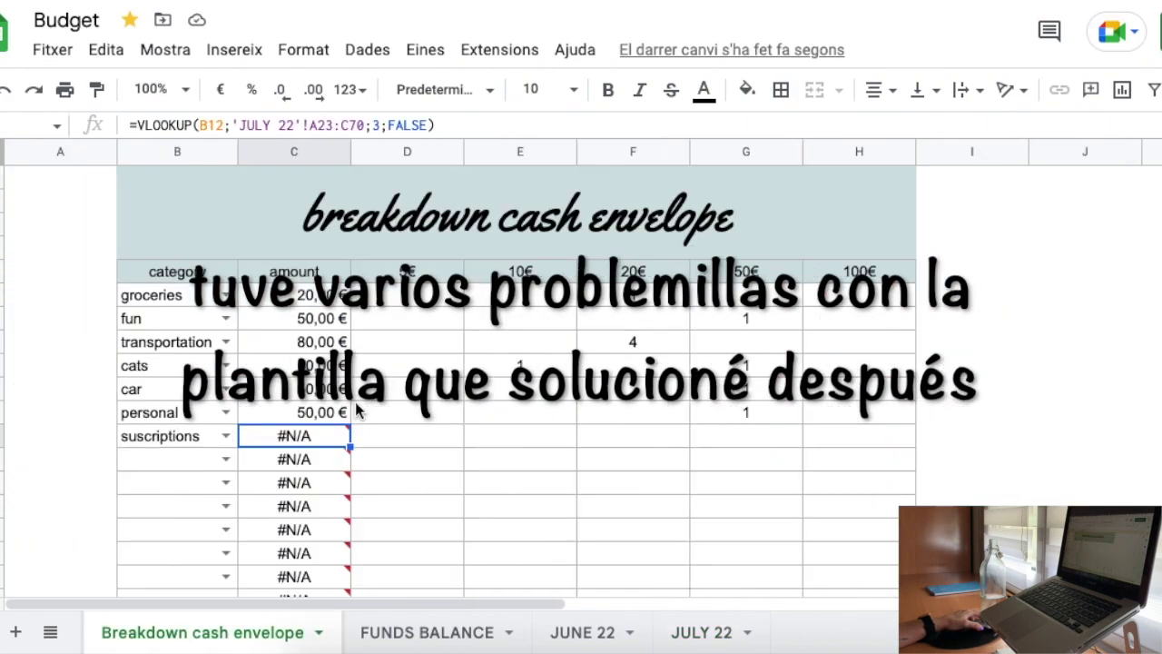
Add travel with two 50€ bills and allocate one 10€ and one 20€ bill to suscriptions.
left_click(293, 460)
left_click(225, 460)
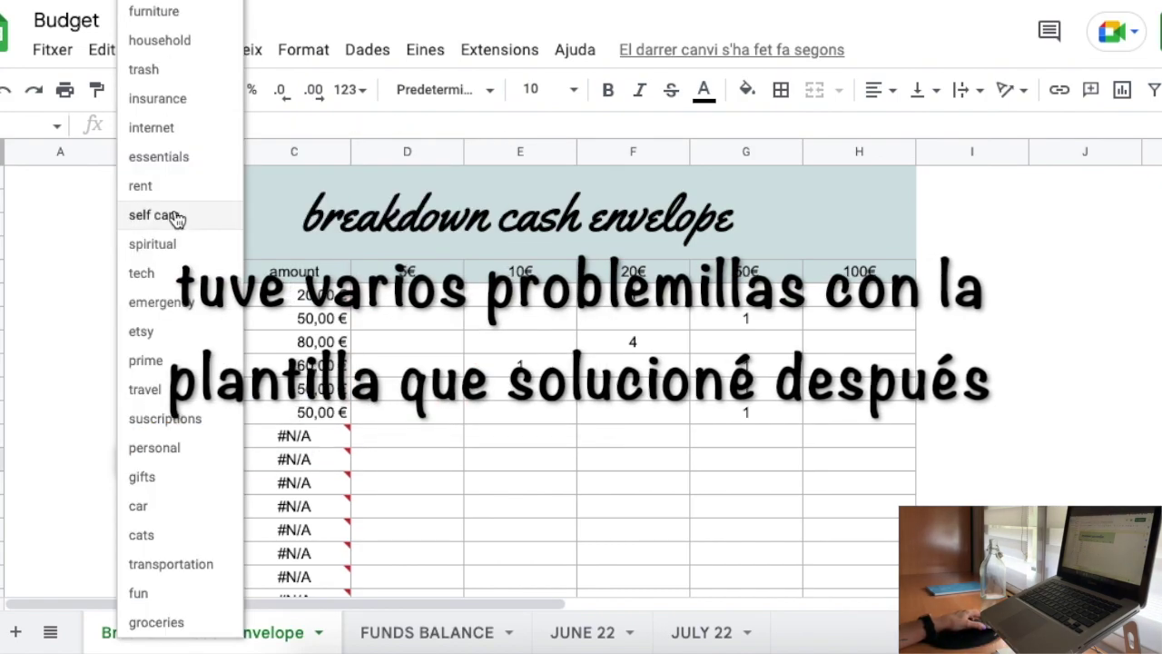
left_click(148, 314)
left_click(746, 459)
type("2")
left_click(745, 436)
left_click(519, 436)
type("1")
Add emergency with one 50€ bill, plus spiritual and self care with one 20€ bill each.
left_click(225, 483)
left_click(225, 507)
left_click(633, 507)
type("1")
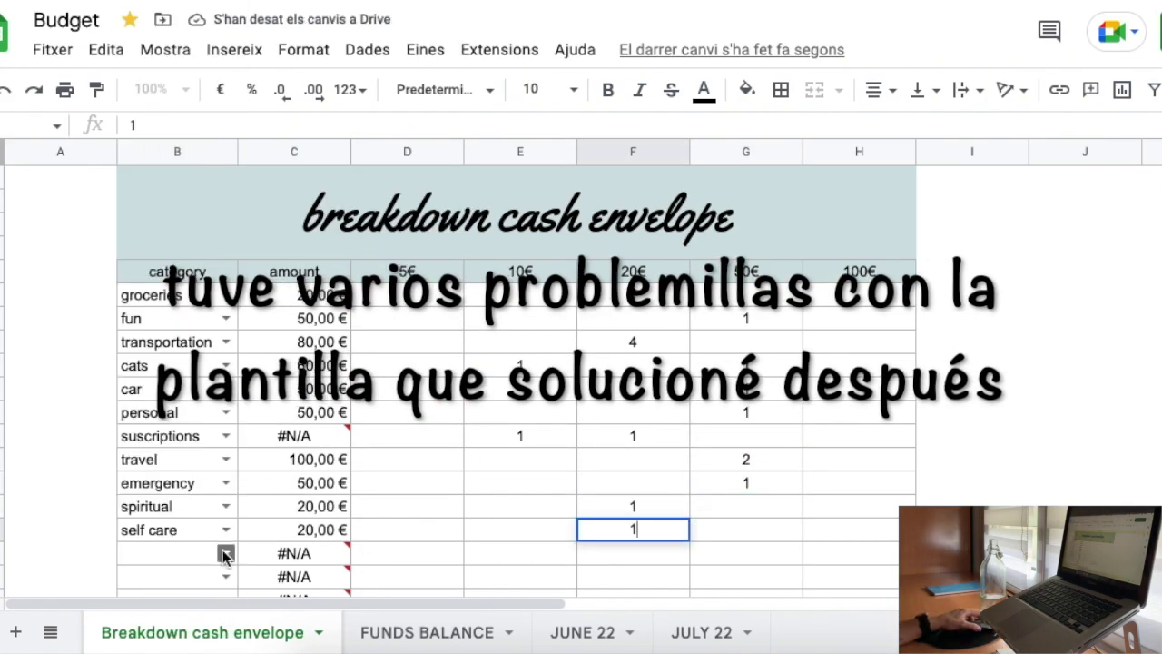
Add rent to the breakdown with two 50€ bills.
left_click(225, 553)
left_click(490, 372)
left_click(746, 553)
type("2")
Add essentials and internet with two 20€ bills each, and household with one 20€ bill.
left_click(228, 527)
left_click(632, 506)
type("2")
scroll(453, 363, "down", 3)
Select furniture as the category below household and clear that entry again.
left_click(227, 457)
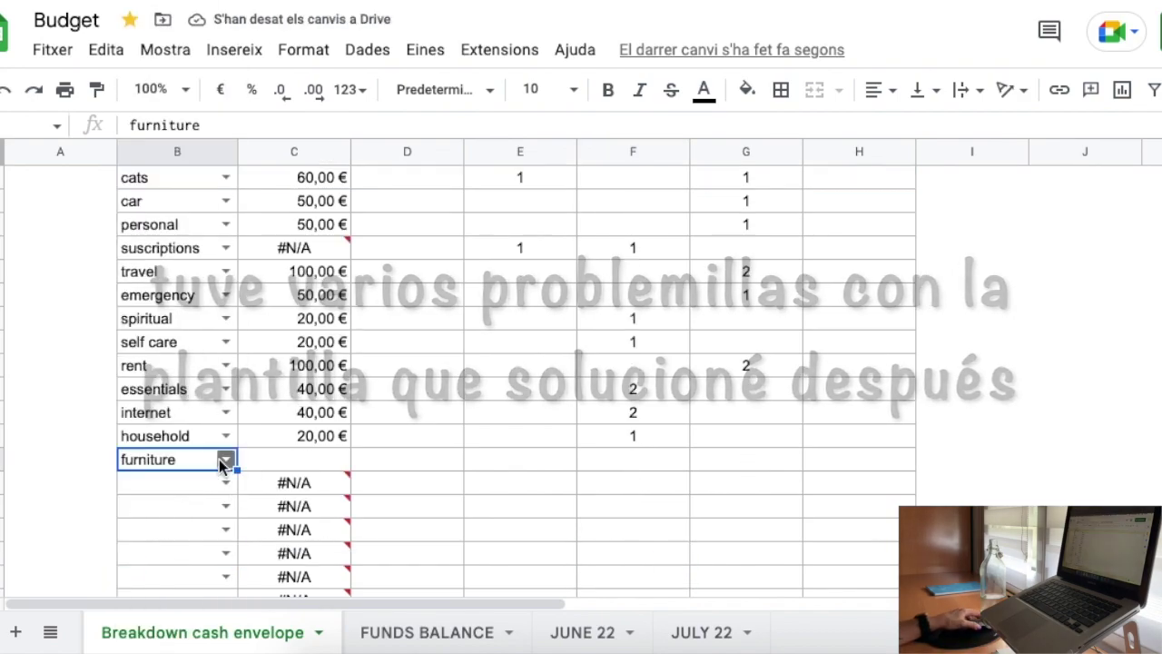
right_click(179, 440)
scroll(272, 454, "down", 2)
mouse_move(363, 627)
left_click(594, 490)
left_click(596, 545)
left_click(225, 460)
left_click(154, 505)
key("Delete")
Set the breakdown sheet's zoom to 90% to review the bill totals, and switch to the July page in Notion.
left_click(520, 483)
left_click(149, 89)
left_click(168, 191)
scroll(527, 296, "up", 1)
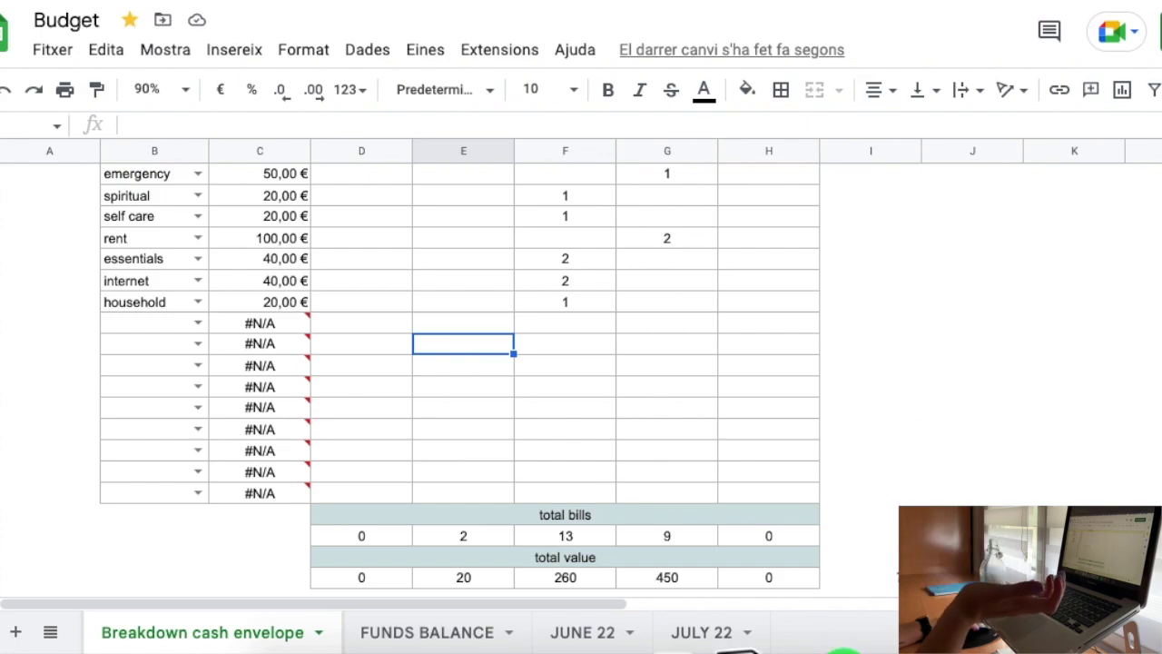
left_click(749, 644)
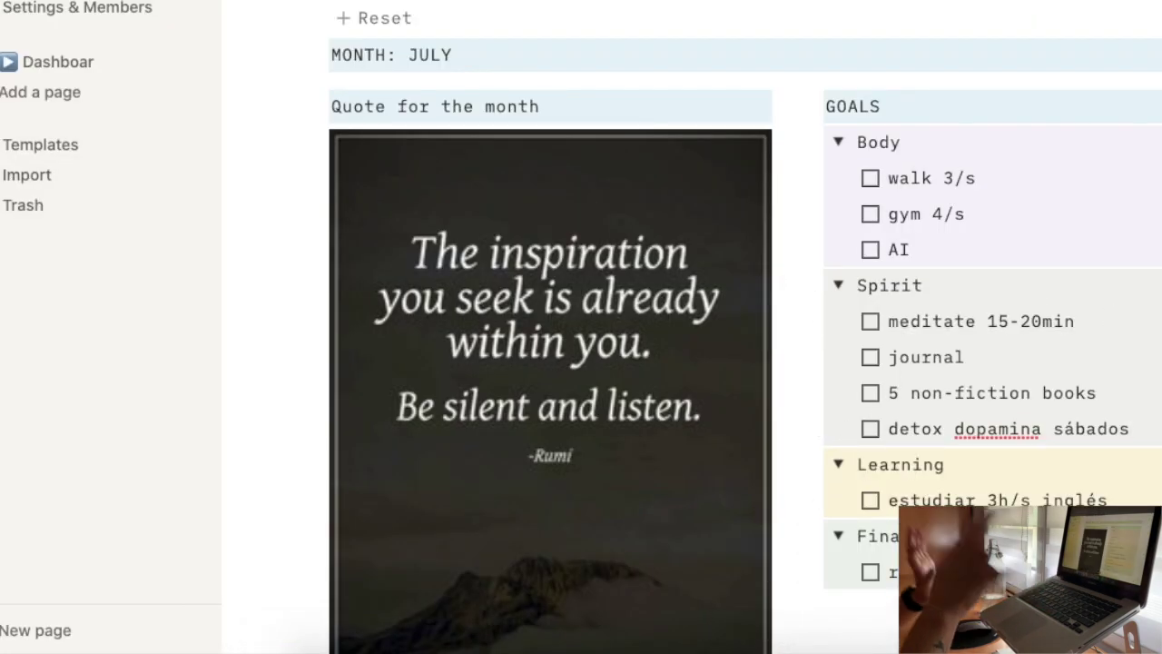